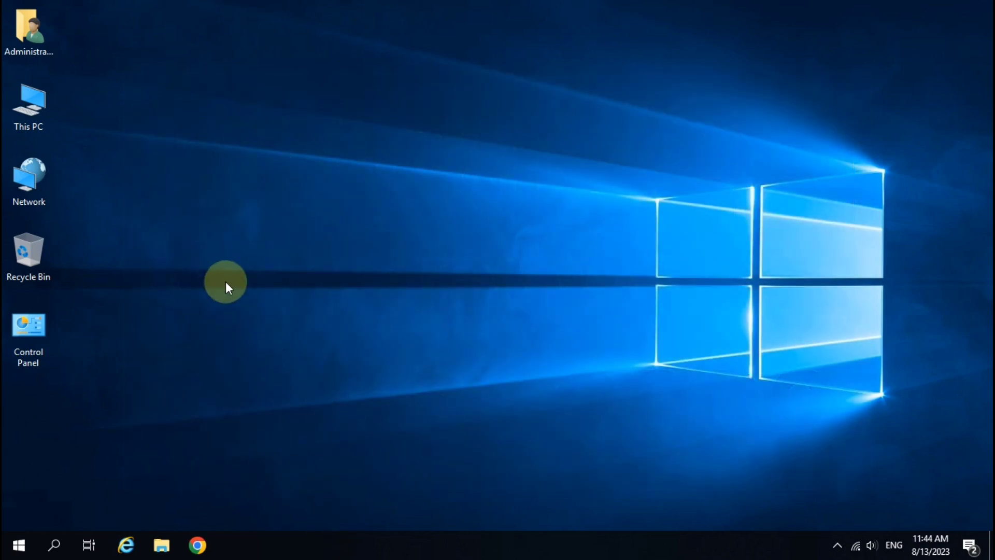
Refresh the desktop twice from its context menu
{"action": "right_click", "coordinate": [225, 281]}
{"action": "left_click", "coordinate": [257, 327]}
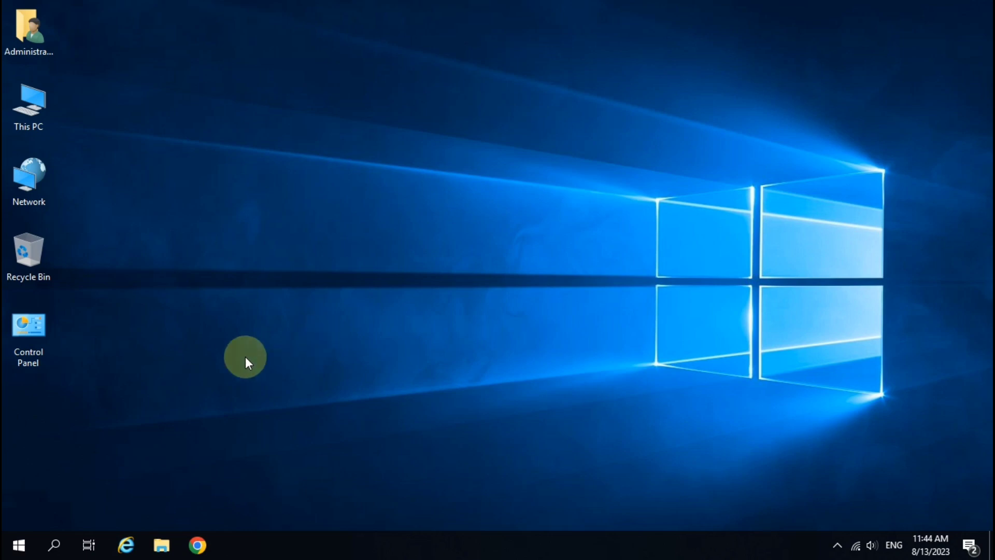
{"action": "right_click", "coordinate": [237, 293]}
{"action": "left_click", "coordinate": [268, 330]}
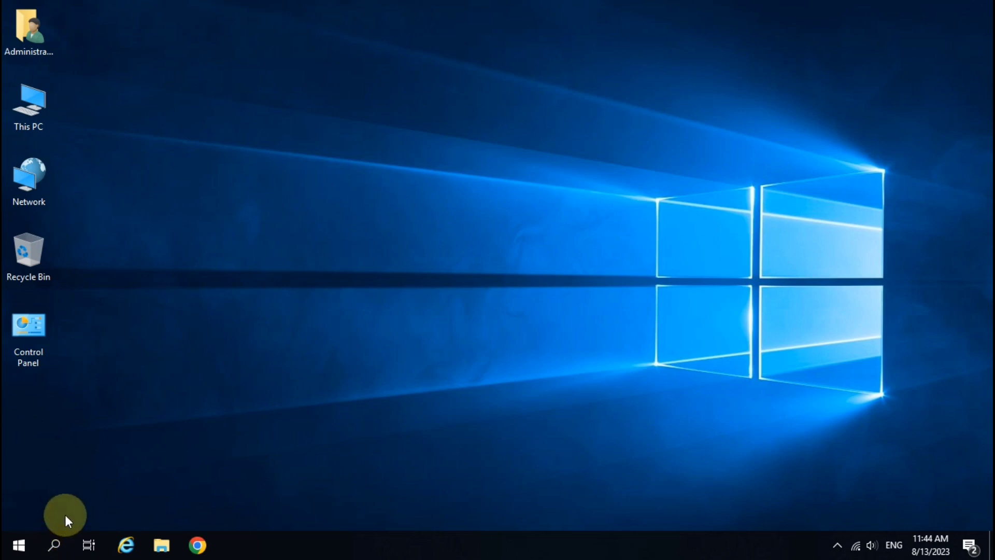
Search Windows for 'hy' and launch Hyper-V Manager
{"action": "left_click", "coordinate": [57, 548]}
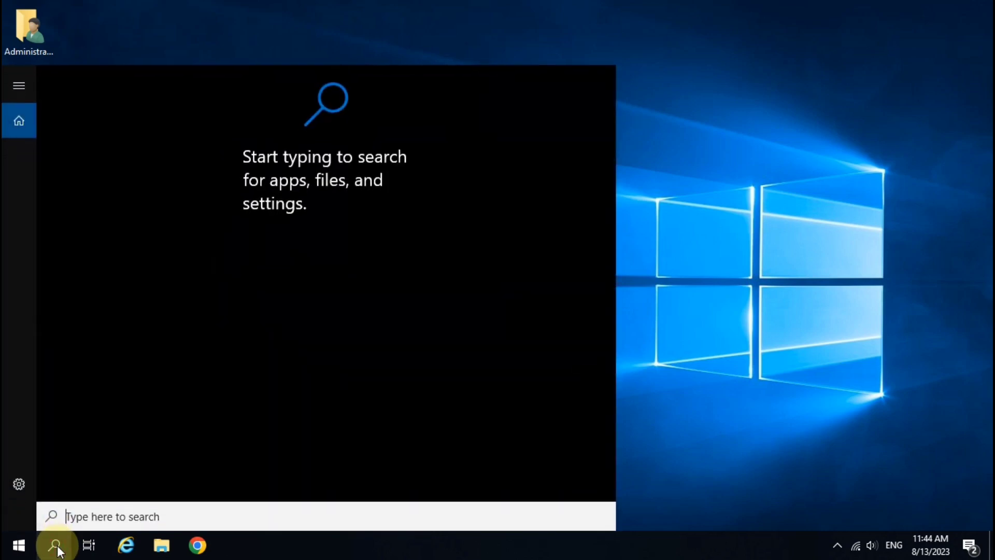
{"action": "type", "text": "hy"}
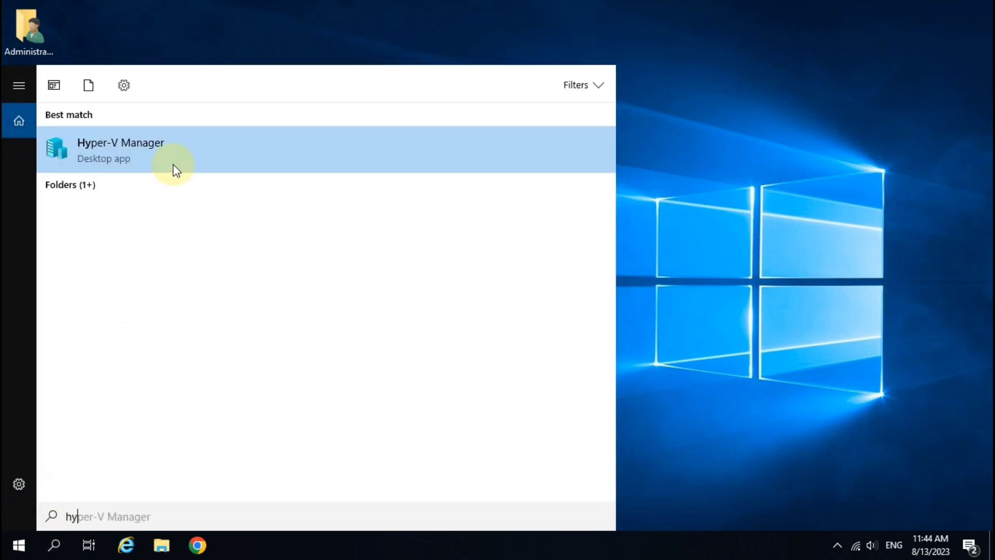
{"action": "left_click", "coordinate": [152, 149]}
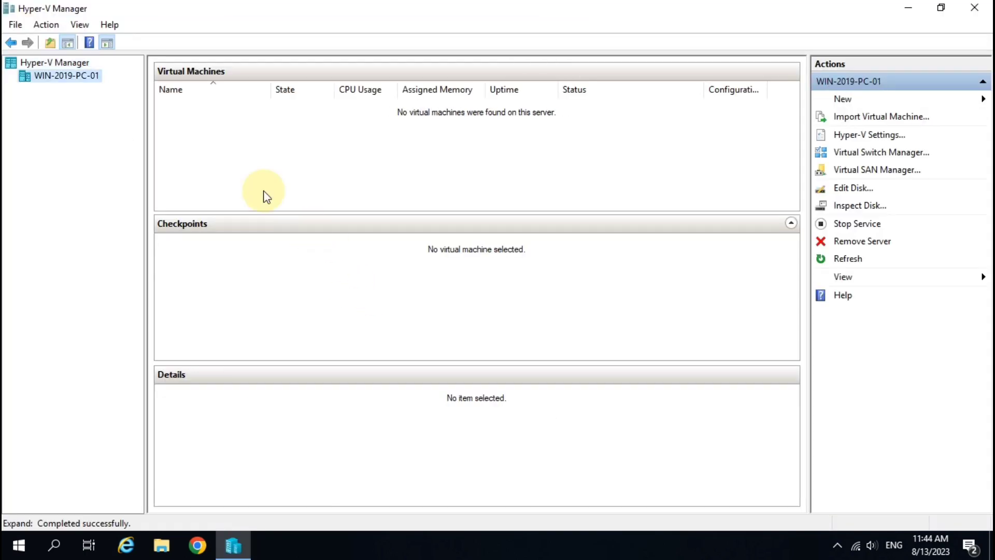
Start the New Virtual Machine Wizard and name the VM 2022
{"action": "left_click", "coordinate": [900, 99]}
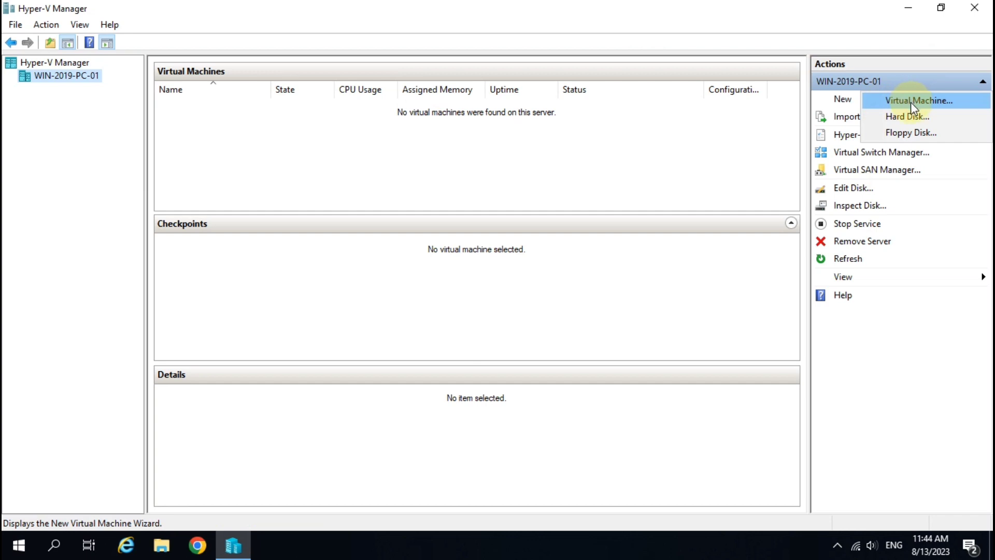
{"action": "left_click", "coordinate": [910, 101]}
{"action": "left_click", "coordinate": [591, 436]}
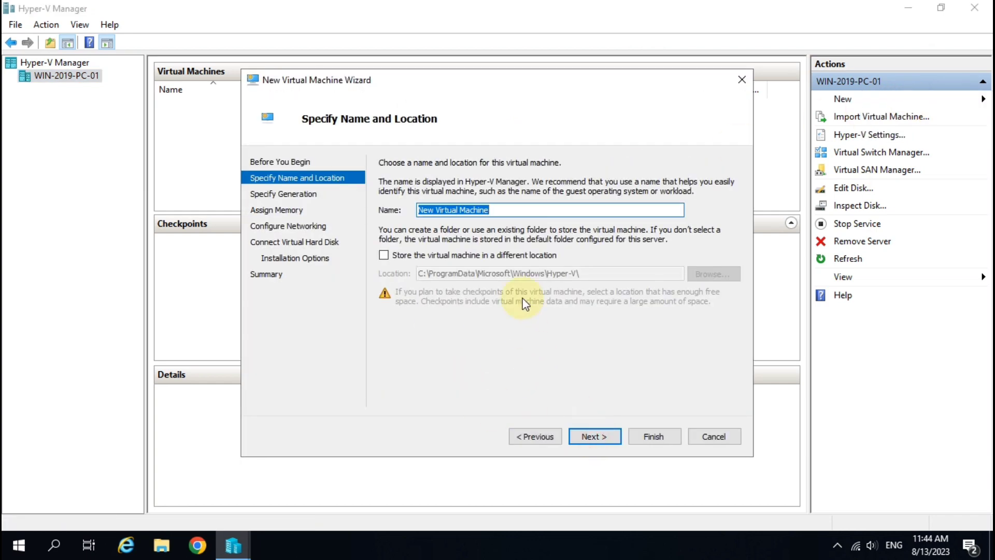
{"action": "type", "text": "2022"}
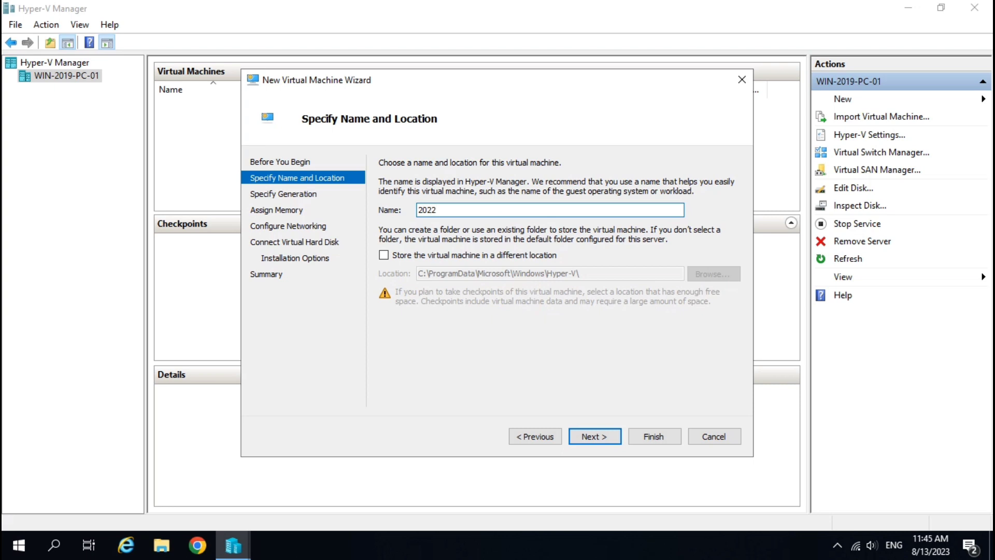
{"action": "left_click", "coordinate": [600, 440]}
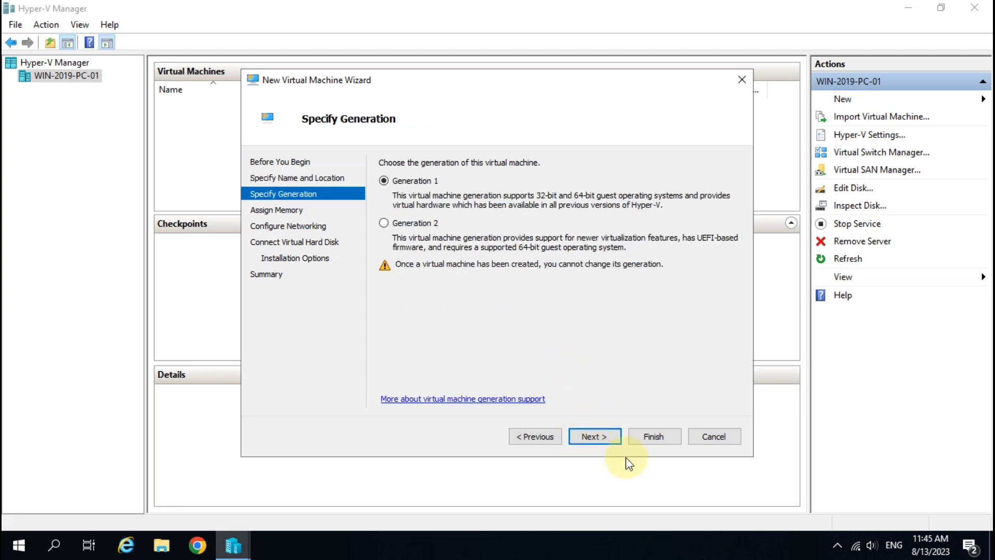
Keep Generation 1, set 4000 MB startup memory, and use the Remote NDIS virtual switch
{"action": "left_click", "coordinate": [600, 437]}
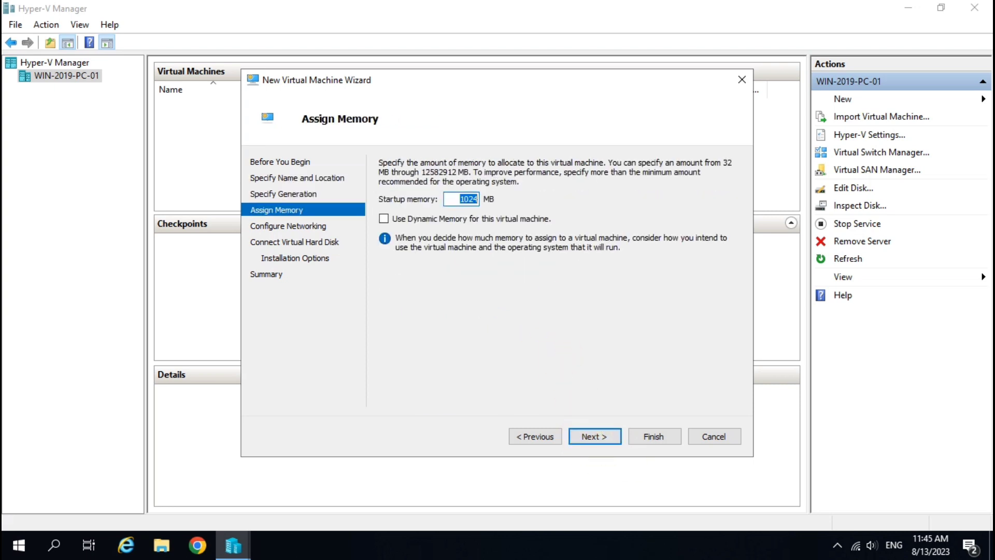
{"action": "type", "text": "4000"}
{"action": "left_click", "coordinate": [593, 437]}
{"action": "left_click", "coordinate": [541, 193]}
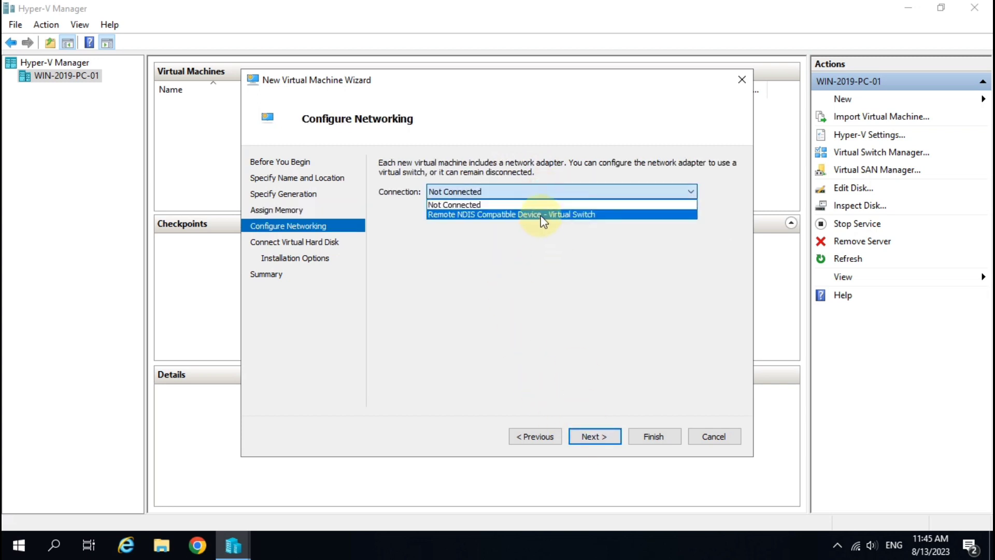
{"action": "left_click", "coordinate": [541, 214]}
{"action": "left_click", "coordinate": [599, 438]}
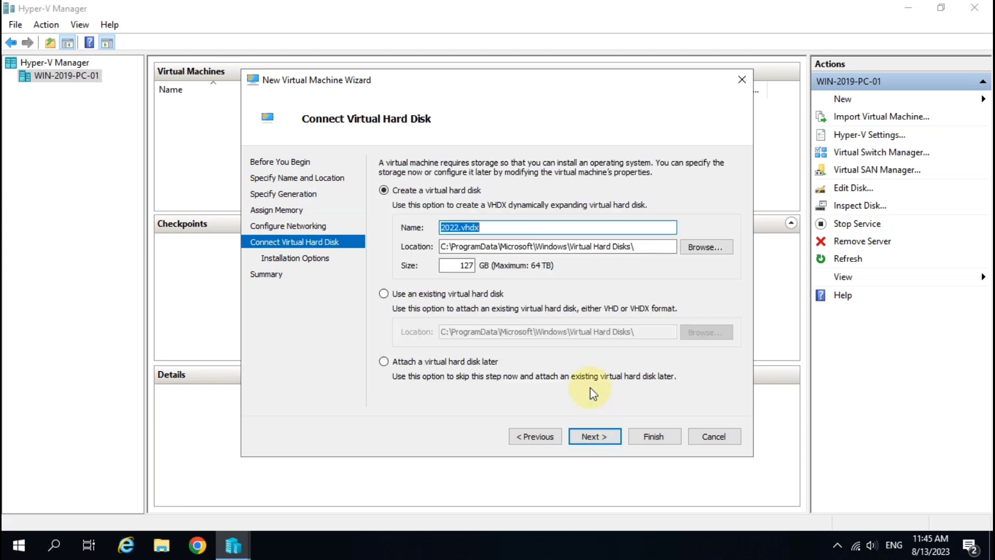
Set the virtual hard disk size to 40 GB
{"action": "double_click", "coordinate": [464, 265]}
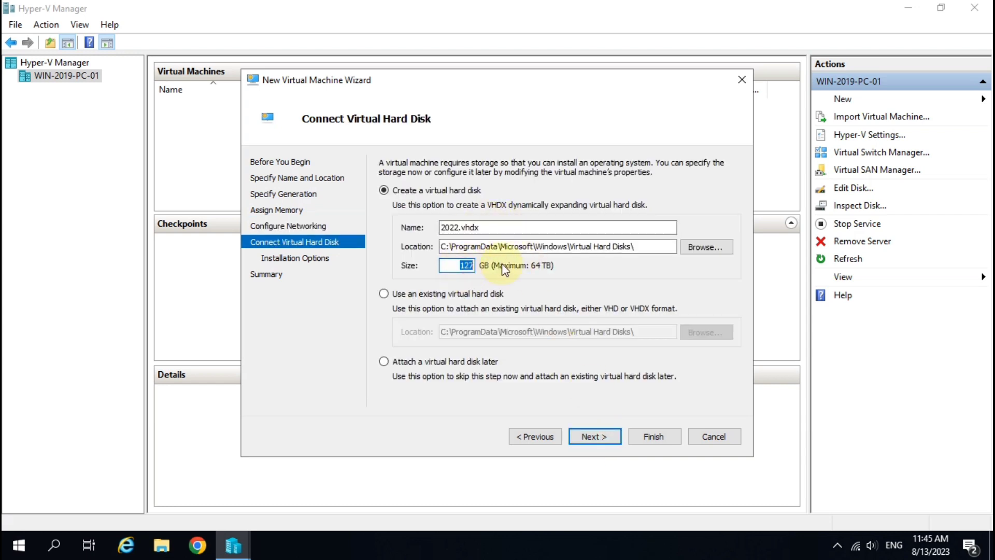
{"action": "type", "text": "40"}
{"action": "left_click", "coordinate": [598, 443]}
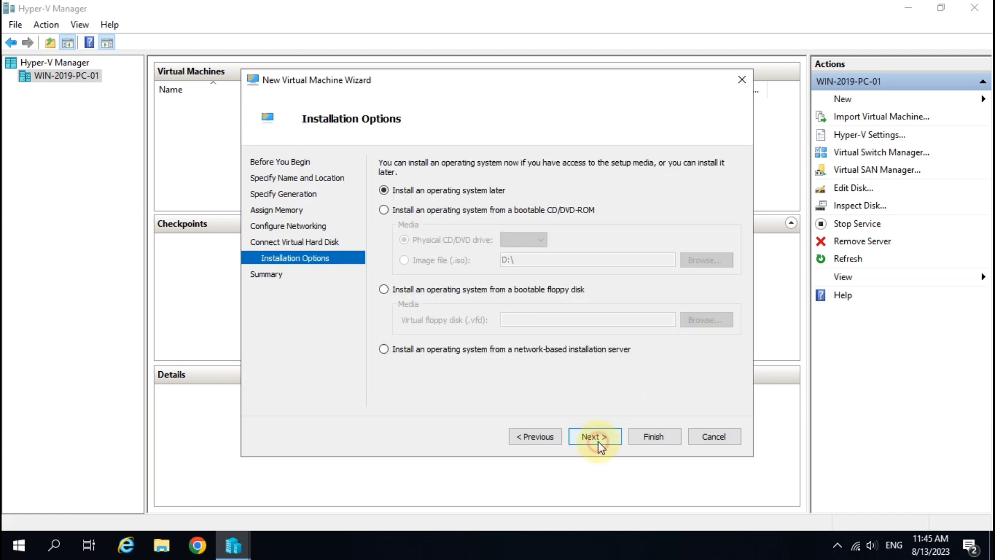
Choose the Windows.server.2022 ISO image as installation media and reach the summary
{"action": "left_click", "coordinate": [411, 208]}
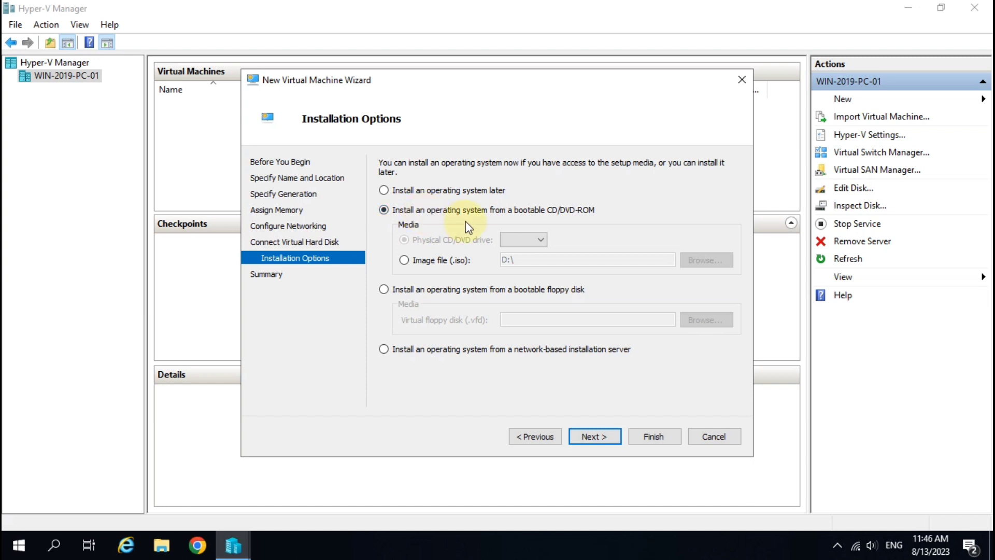
{"action": "left_click", "coordinate": [421, 264]}
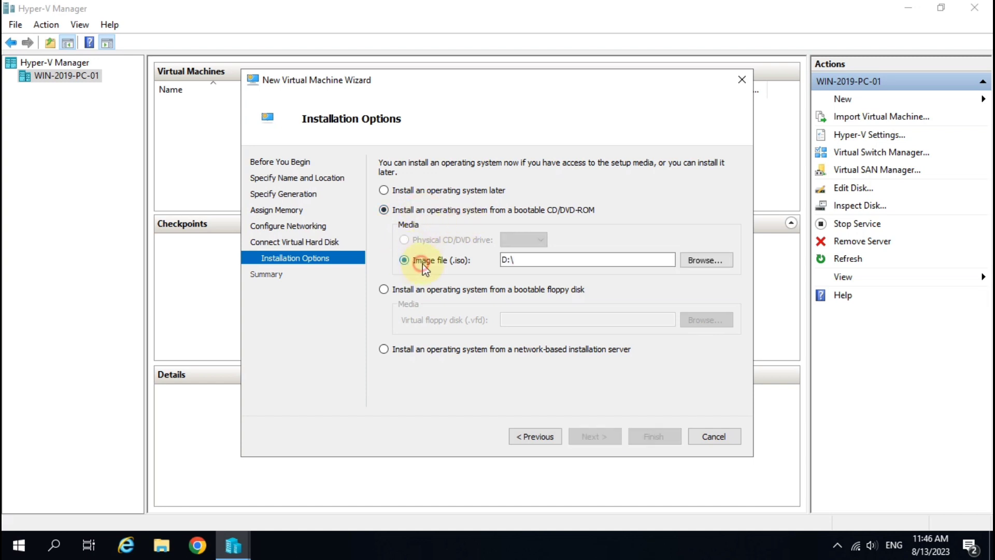
{"action": "left_click", "coordinate": [708, 263]}
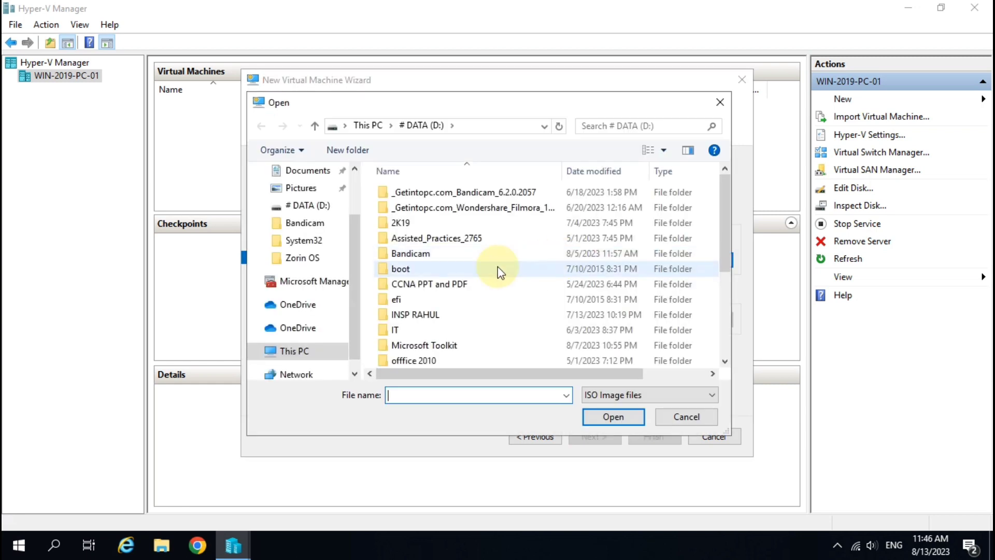
{"action": "scroll", "coordinate": [498, 269], "scroll_direction": "down", "scroll_amount": 4}
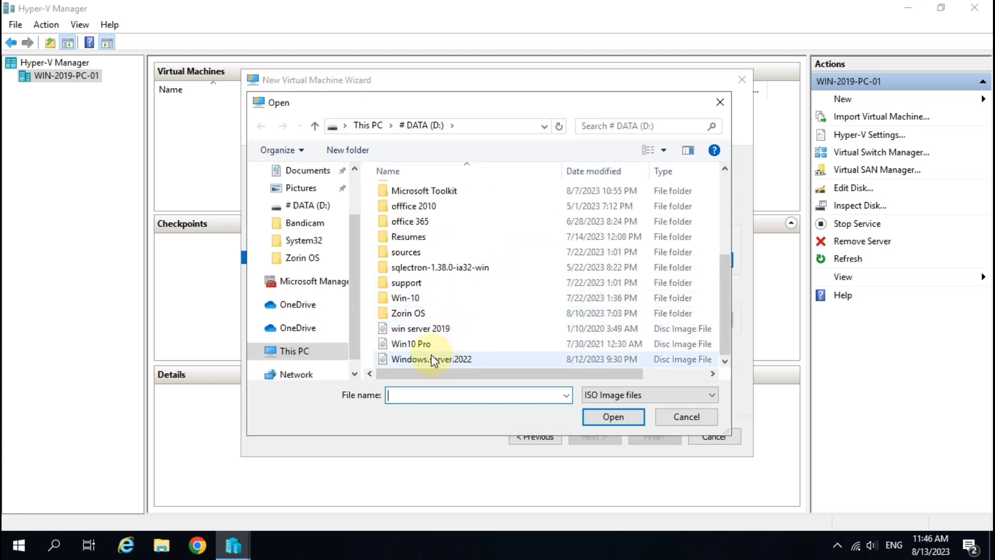
{"action": "left_click", "coordinate": [458, 359]}
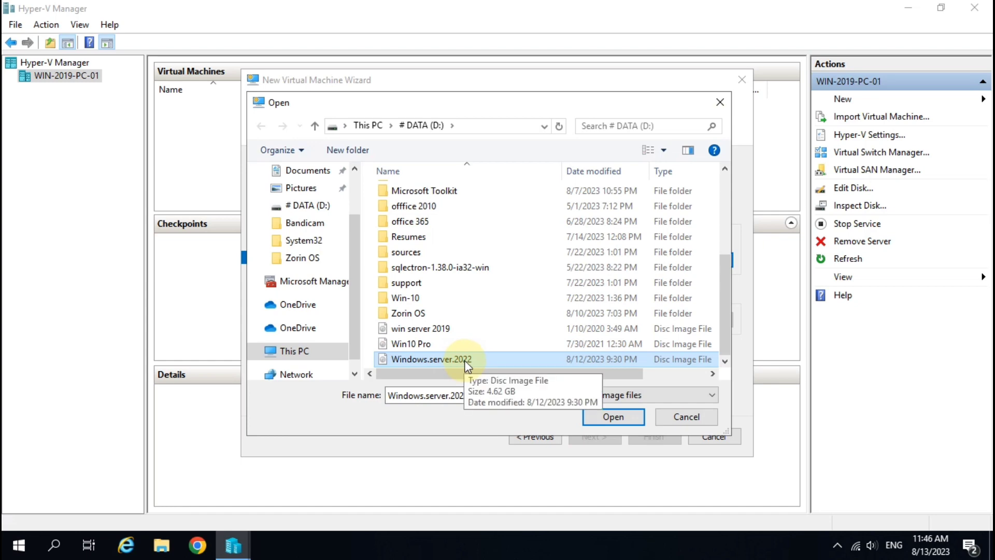
{"action": "left_click", "coordinate": [613, 417]}
{"action": "left_click", "coordinate": [596, 437]}
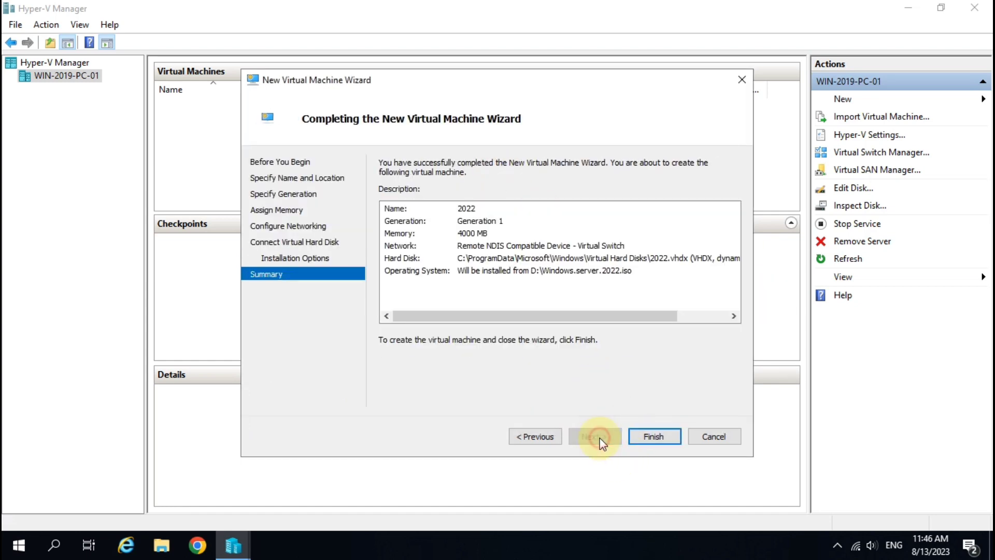
Finish creating VM 2022, start it, and connect to its console
{"action": "left_click", "coordinate": [656, 437]}
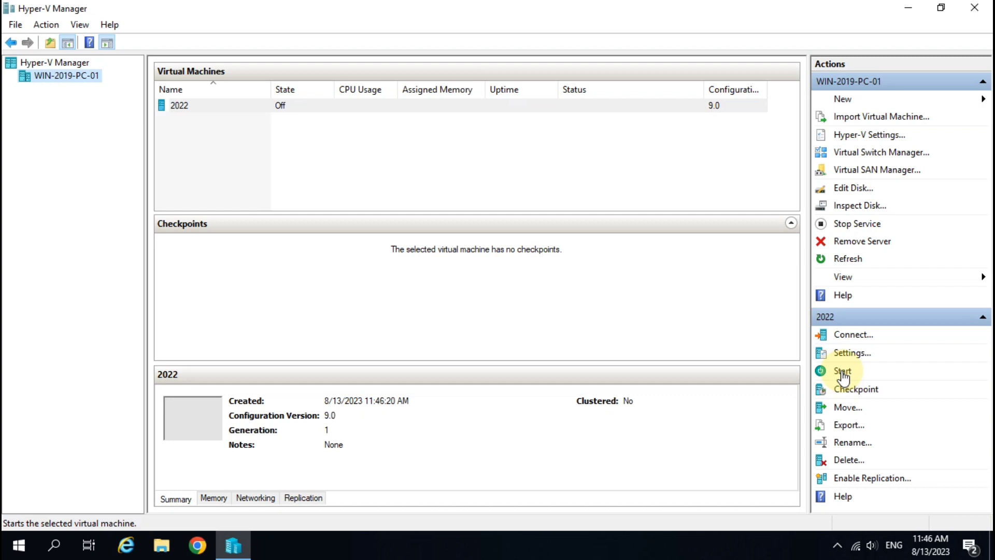
{"action": "left_click", "coordinate": [841, 372]}
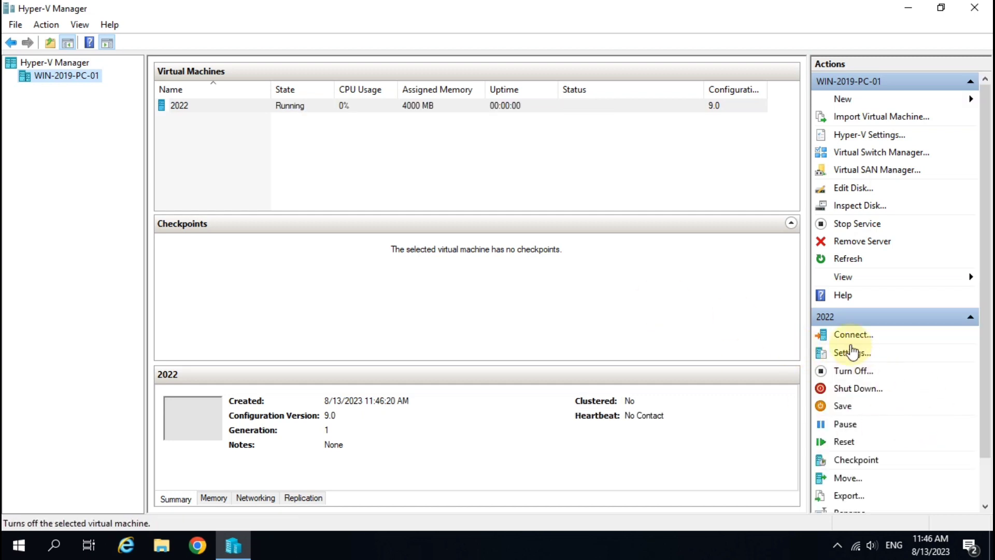
{"action": "left_click", "coordinate": [853, 334]}
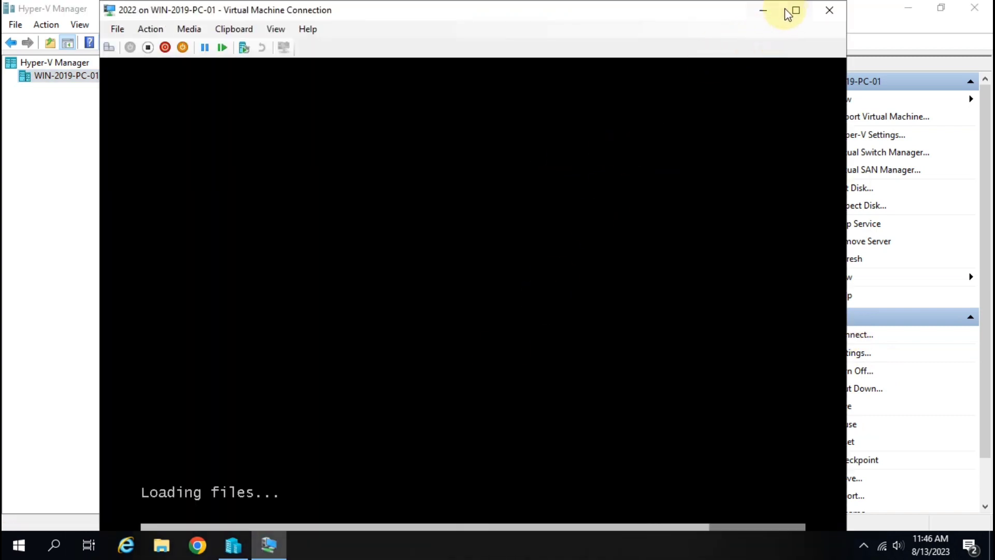
Maximize the console, choose English with US keyboard, and begin Install now
{"action": "left_click", "coordinate": [789, 12]}
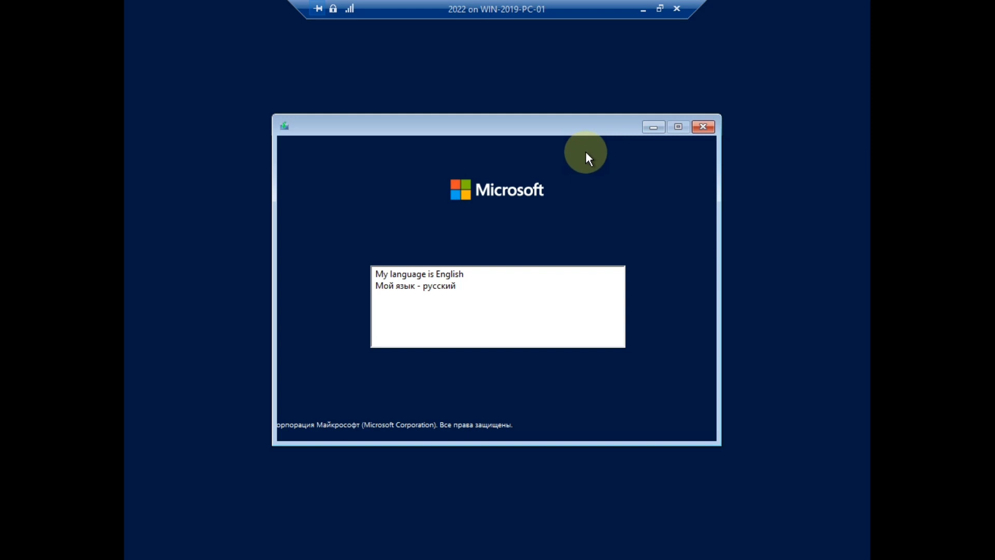
{"action": "left_click", "coordinate": [452, 274]}
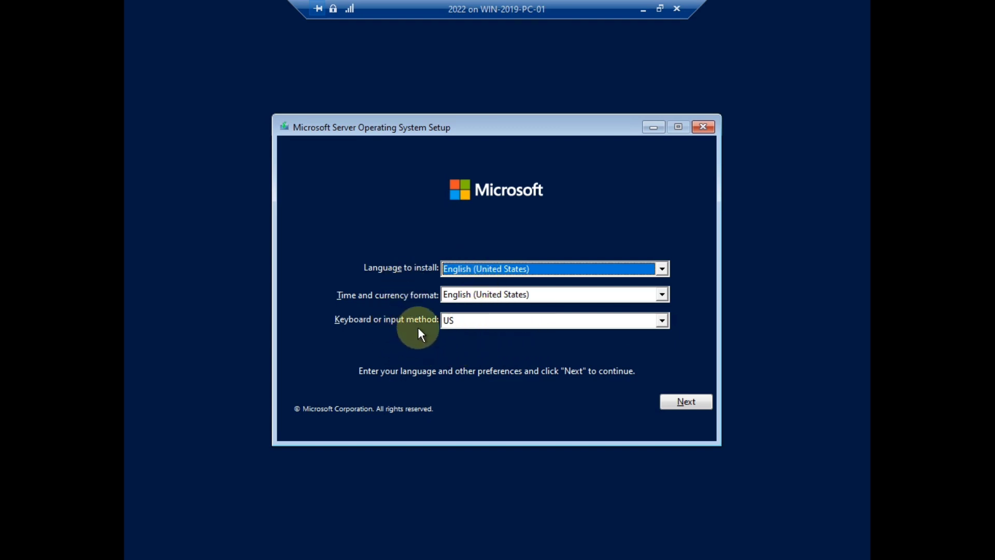
{"action": "left_click", "coordinate": [686, 404]}
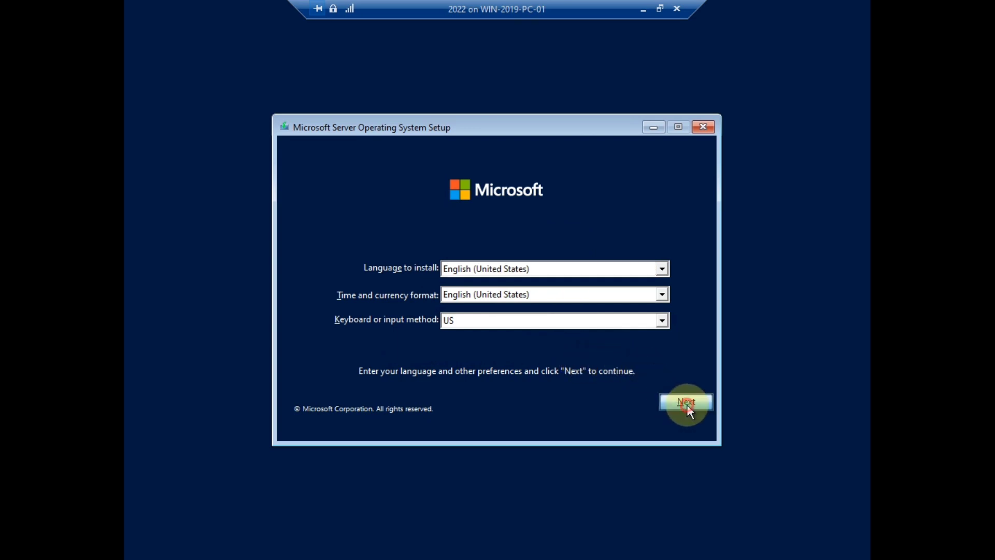
{"action": "left_click", "coordinate": [515, 293]}
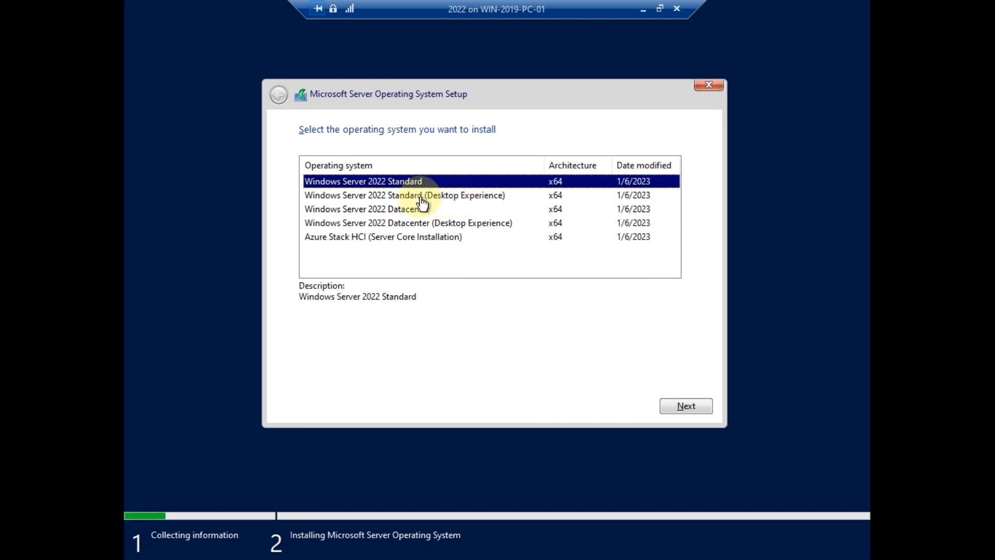
Compare the editions, then select Windows Server 2022 Standard (Desktop Experience) and continue
{"action": "left_click", "coordinate": [445, 197]}
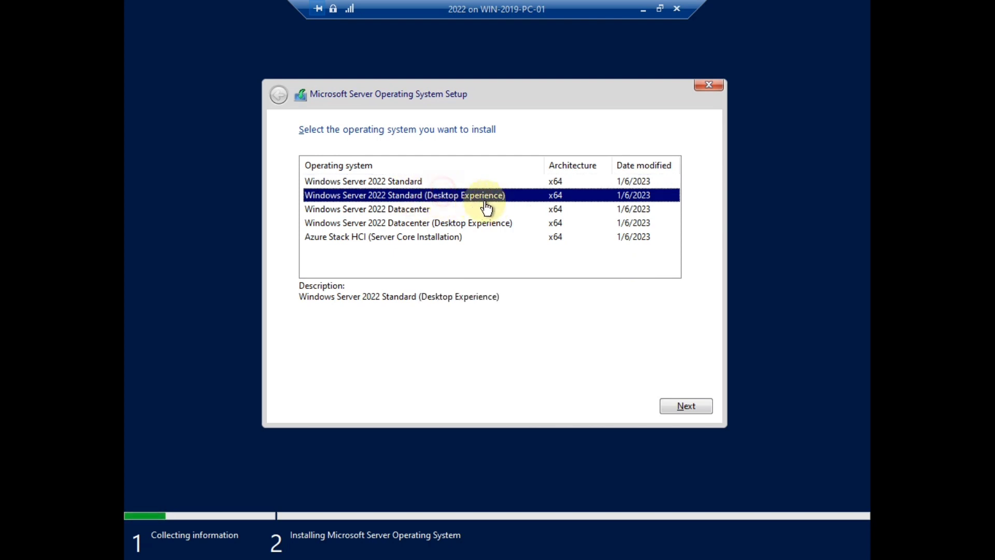
{"action": "left_click", "coordinate": [406, 205]}
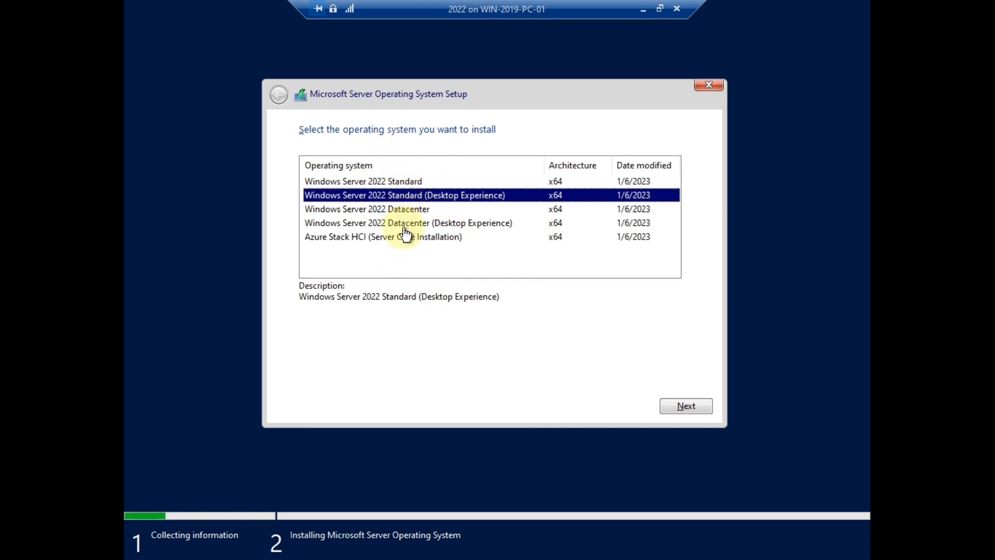
{"action": "left_click", "coordinate": [353, 240]}
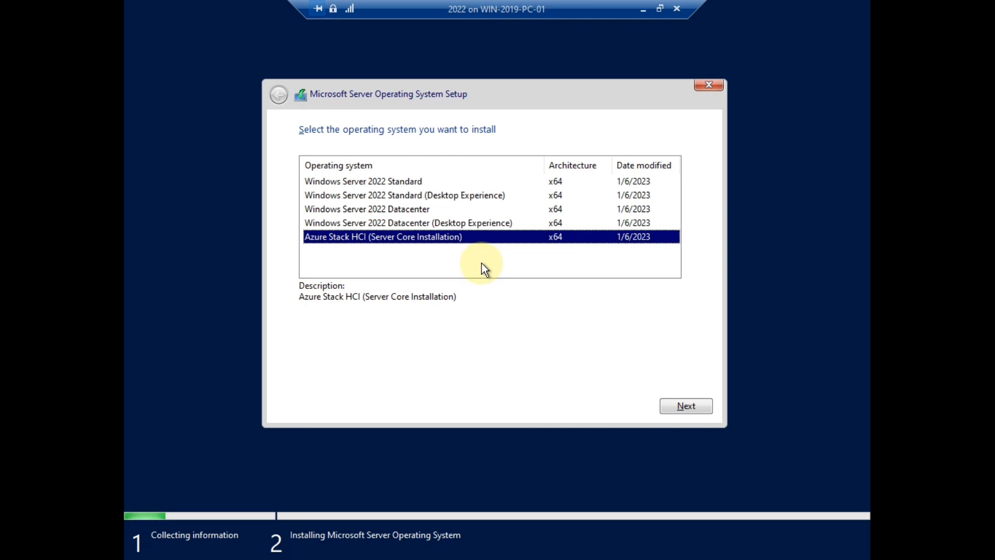
{"action": "left_click", "coordinate": [410, 223]}
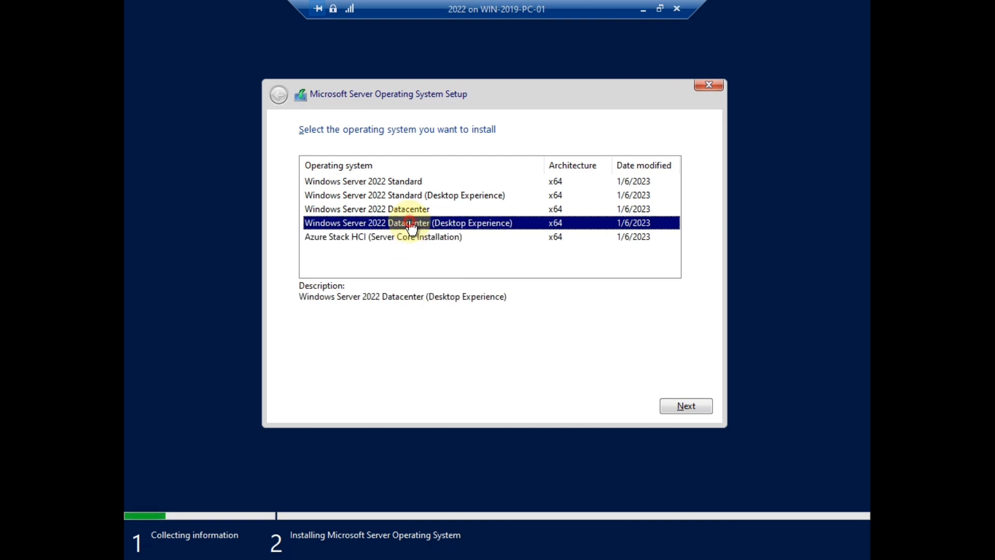
{"action": "left_click", "coordinate": [412, 208]}
{"action": "left_click", "coordinate": [412, 195]}
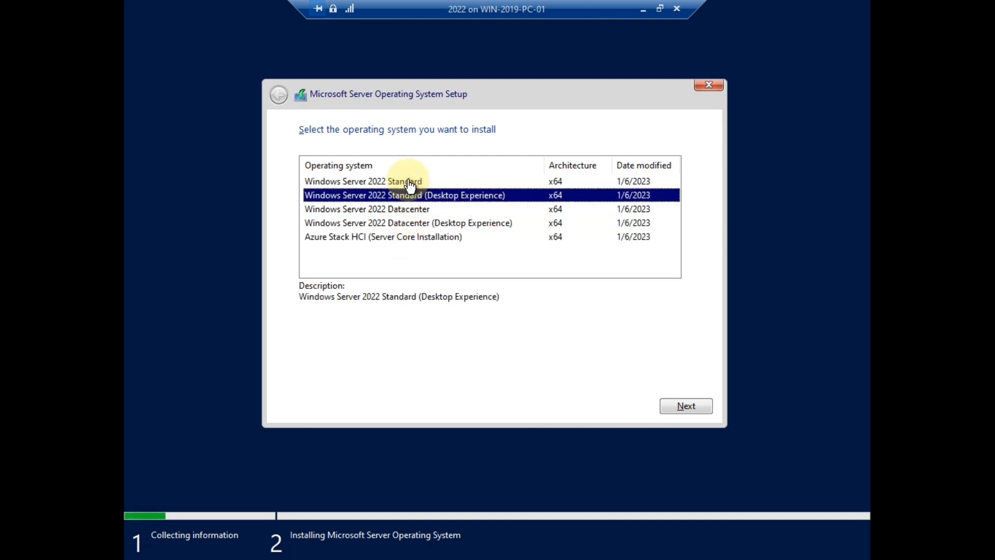
{"action": "left_click", "coordinate": [413, 182]}
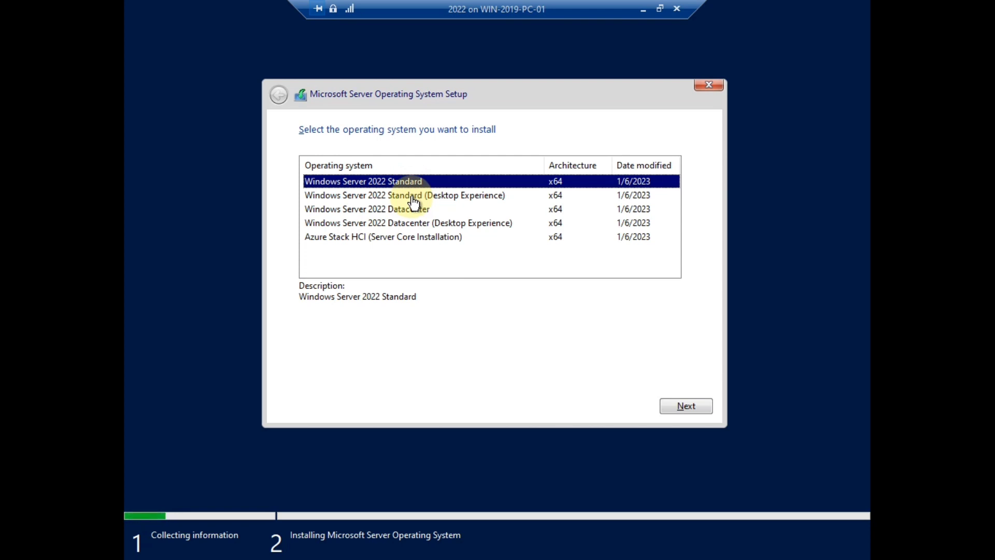
{"action": "left_click", "coordinate": [413, 196]}
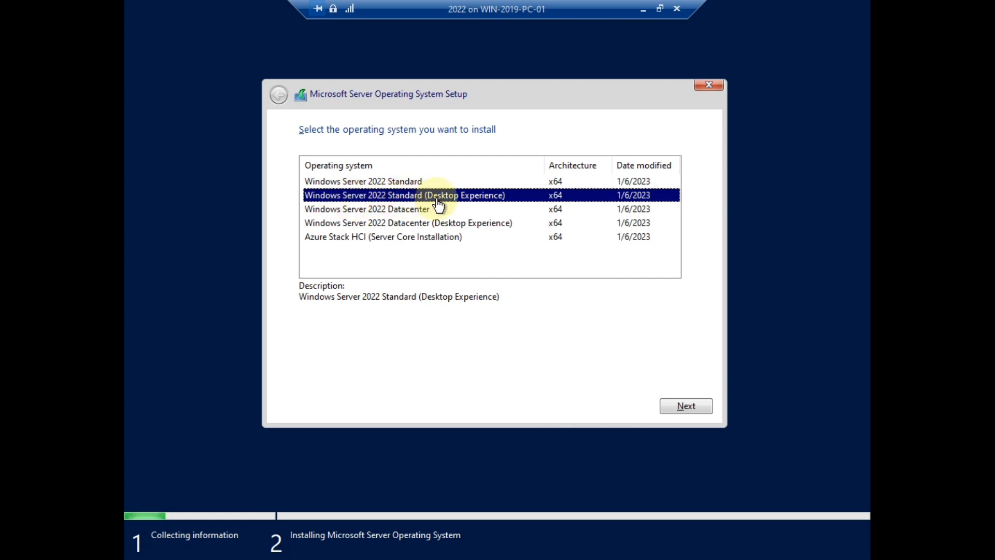
{"action": "left_click", "coordinate": [698, 406]}
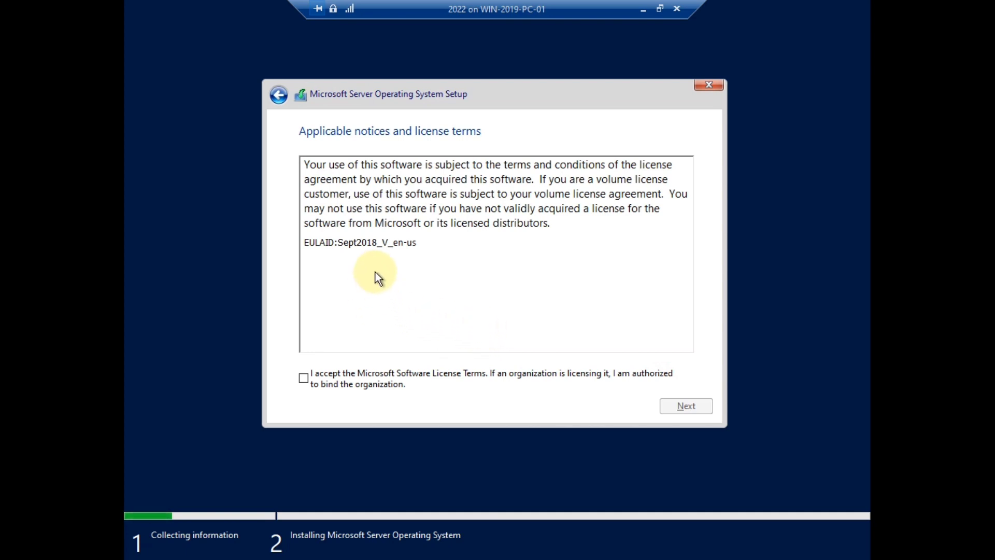
Accept the license terms and choose the Custom (advanced) installation type
{"action": "left_click", "coordinate": [303, 378]}
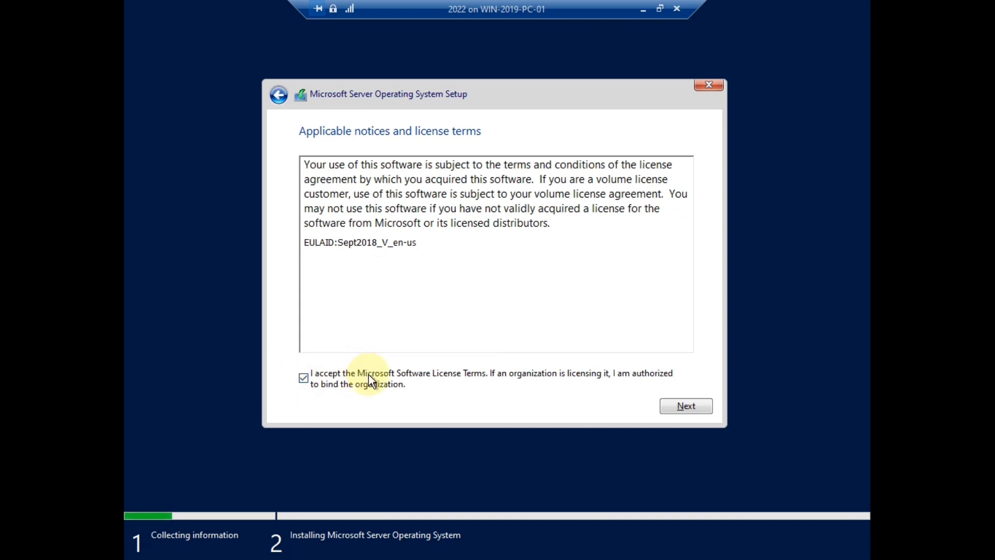
{"action": "left_click", "coordinate": [682, 410]}
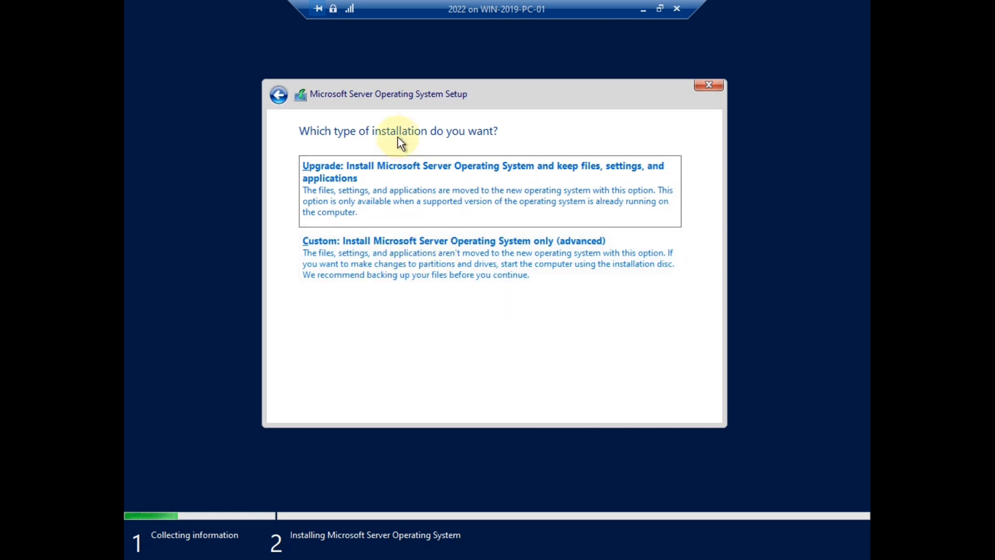
{"action": "left_click", "coordinate": [369, 267]}
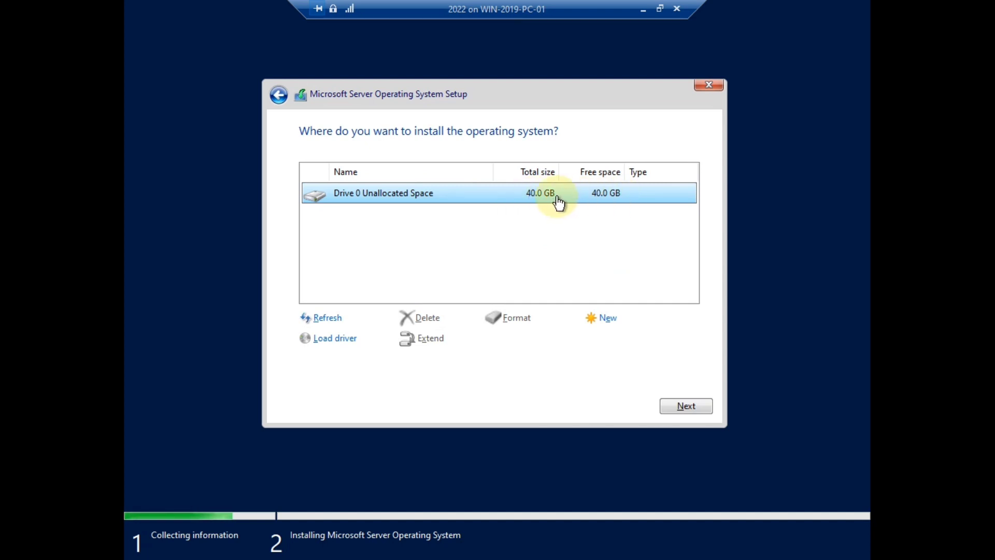
Create a 40960 MB partition on Drive 0 and install onto Drive 0 Partition 2
{"action": "left_click", "coordinate": [600, 311]}
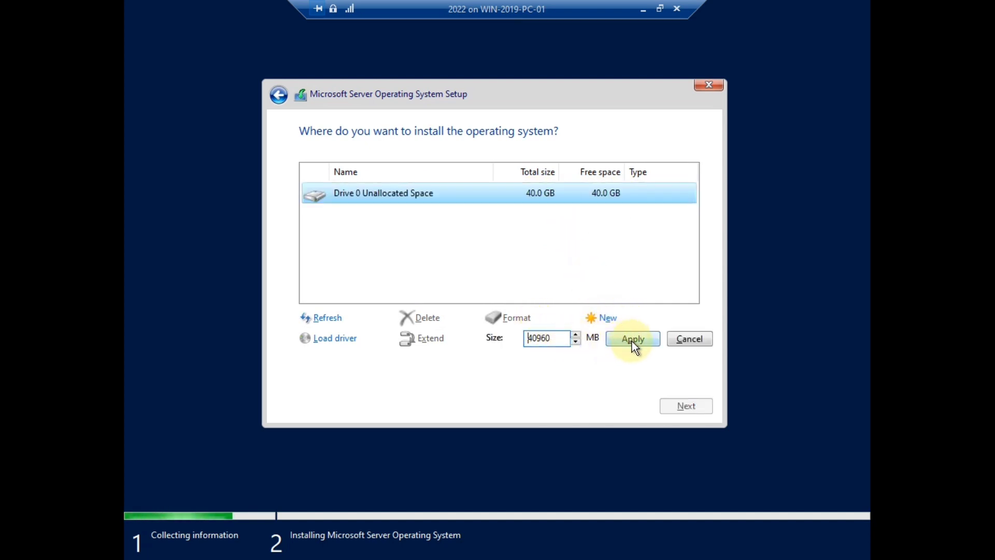
{"action": "left_click", "coordinate": [633, 342]}
{"action": "left_click", "coordinate": [593, 338]}
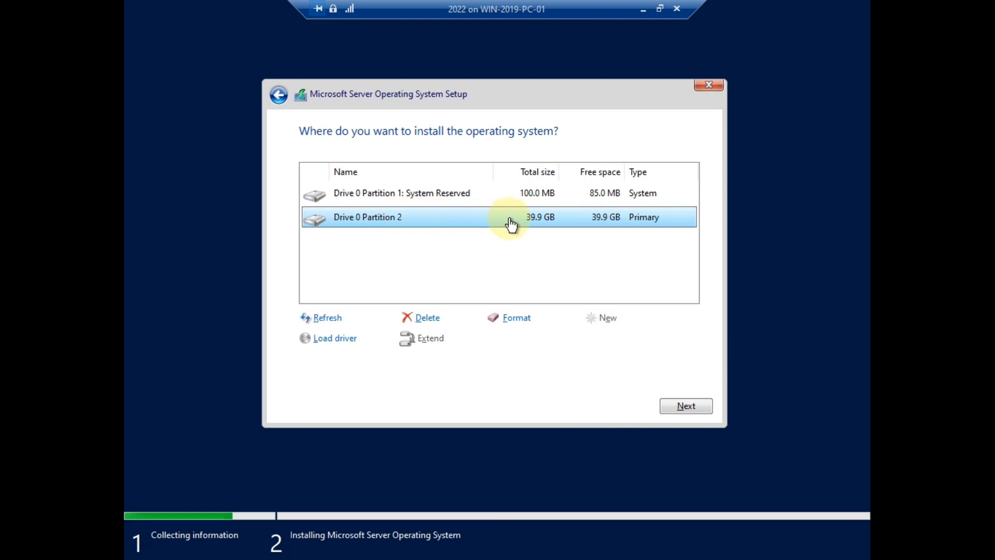
{"action": "left_click", "coordinate": [451, 200]}
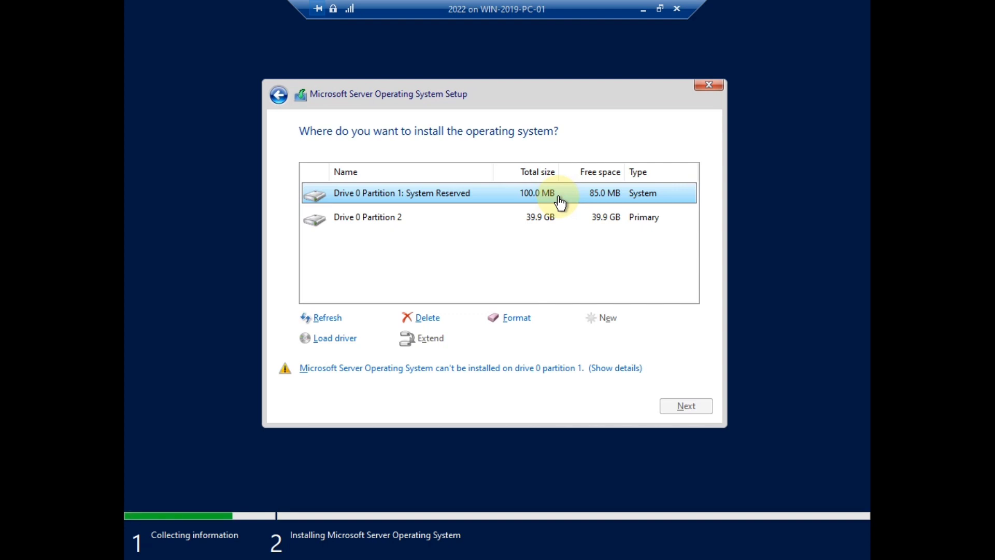
{"action": "left_click", "coordinate": [506, 220]}
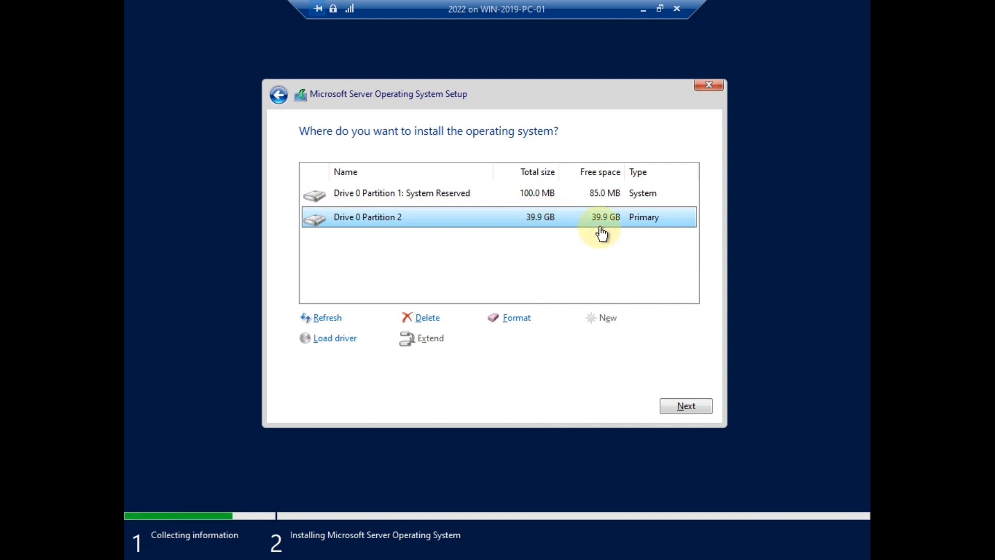
{"action": "left_click", "coordinate": [695, 408]}
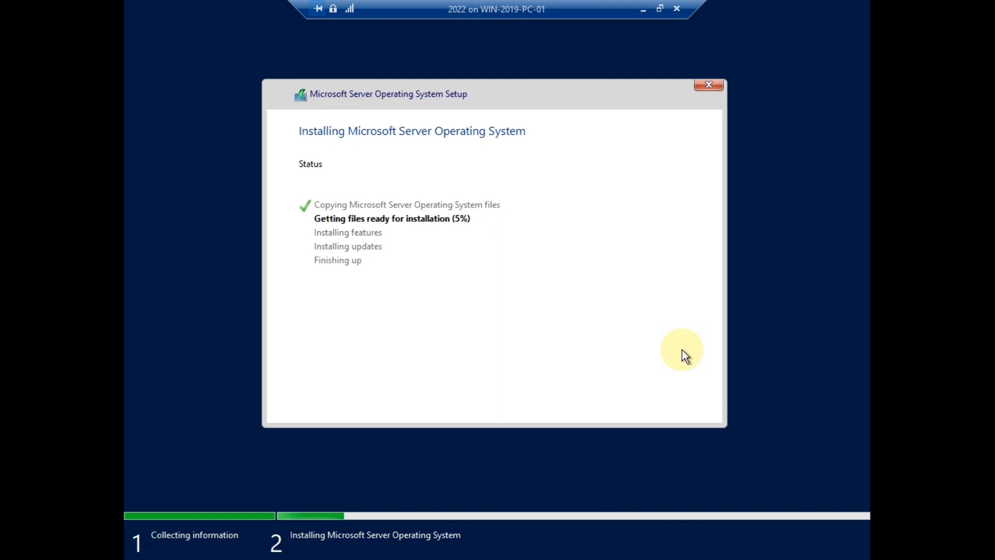
Once setup is copying files, minimize the VM connection to return to Hyper-V Manager
{"action": "left_click", "coordinate": [641, 15]}
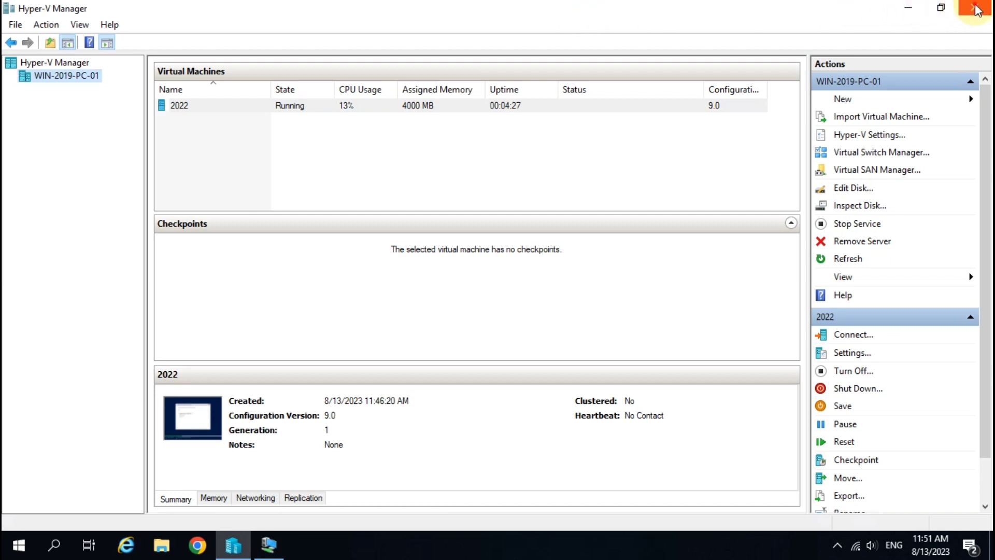
Minimize Hyper-V Manager while VM 2022 finishes installing and reboots
{"action": "left_click", "coordinate": [912, 9]}
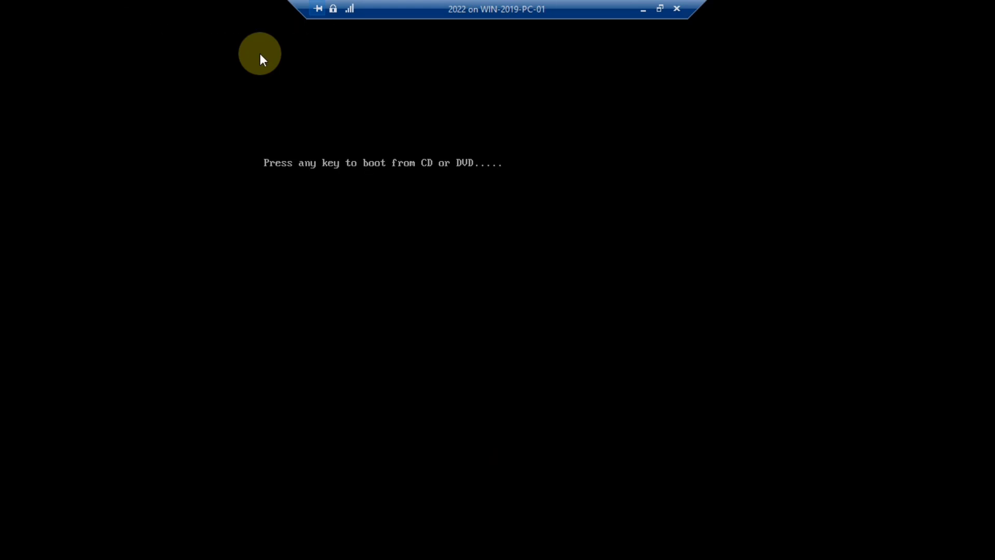
Continue booting the VM at the boot prompt until Windows Server asks for a product key
{"action": "key", "text": "Return"}
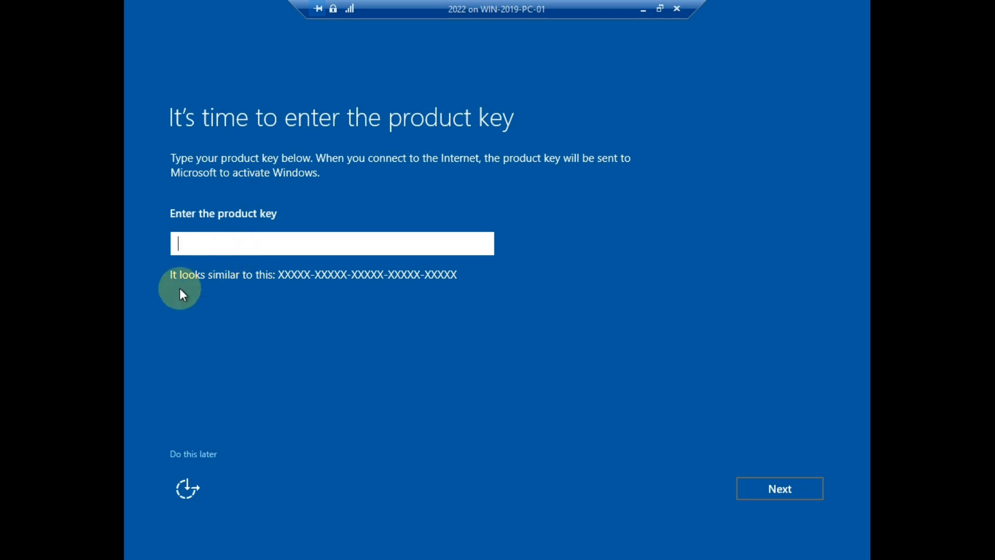
Choose 'Do this later' for the product key, then type the Administrator password and move to confirmation
{"action": "left_click", "coordinate": [200, 455]}
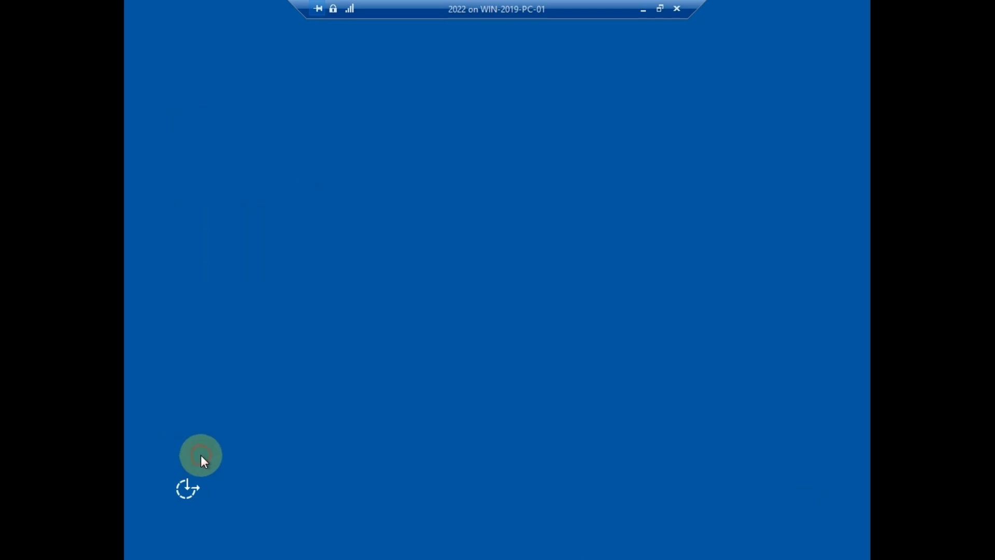
{"action": "left_click", "coordinate": [333, 225]}
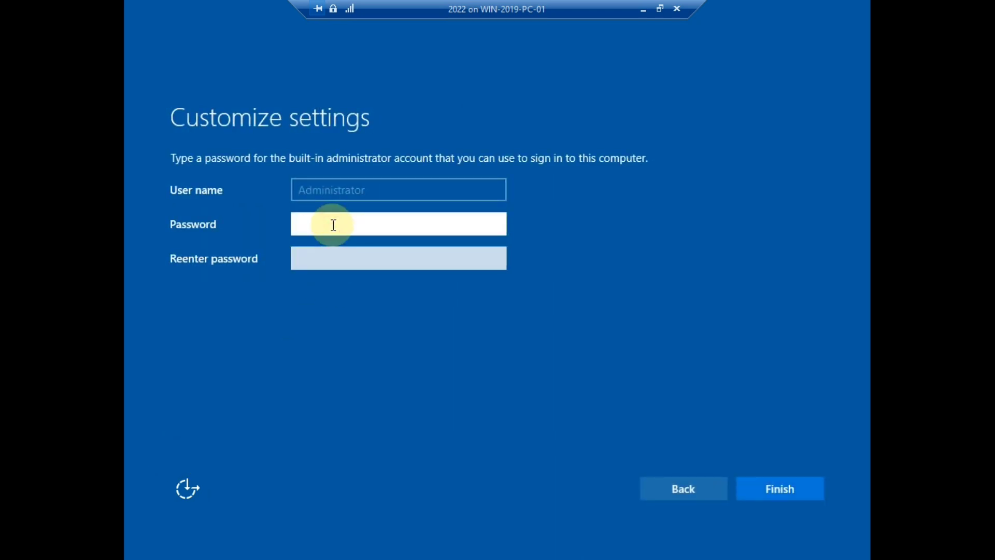
{"action": "type", "text": "•••••••"}
{"action": "key", "text": "Tab"}
{"action": "type", "text": "•••••••"}
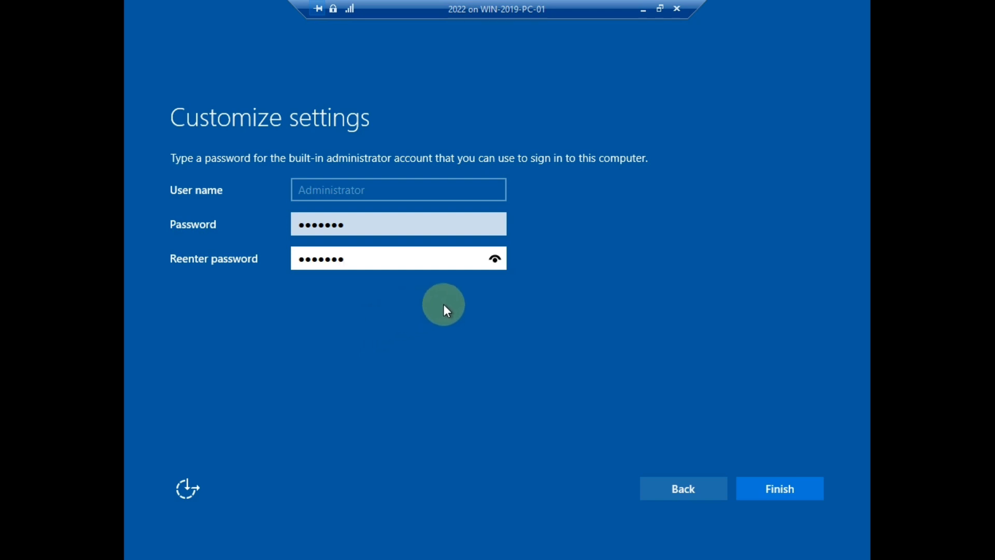
Finish setup with the new Administrator password and restore the full-screen VM view to a window
{"action": "left_click", "coordinate": [781, 488]}
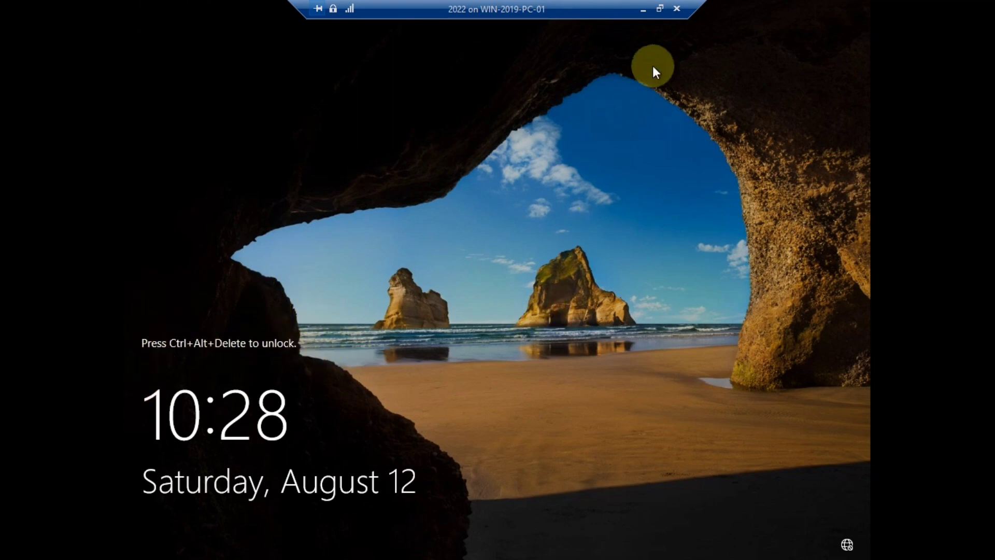
{"action": "left_click", "coordinate": [661, 9]}
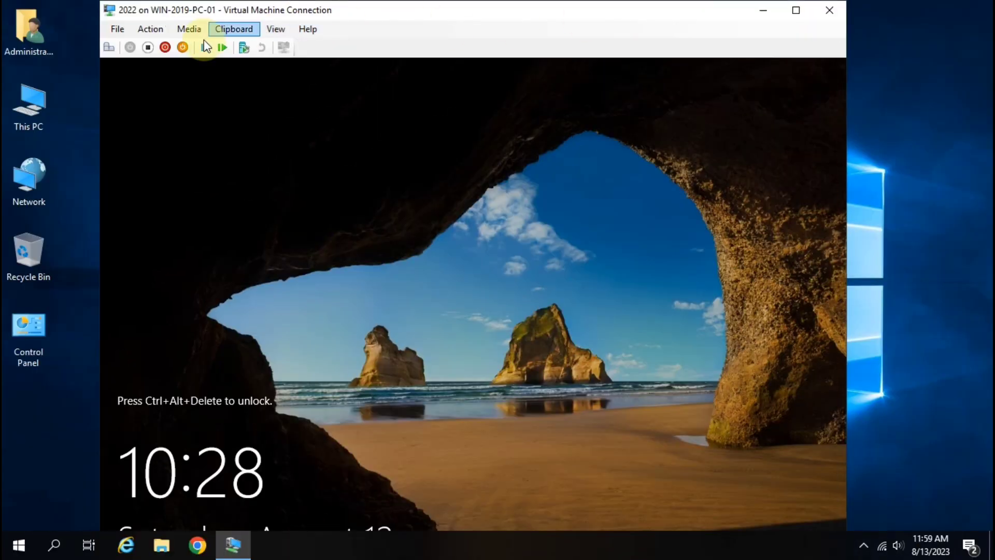
Send Ctrl+Alt+Delete, return to full screen, and sign in as Administrator with the account password
{"action": "left_click", "coordinate": [108, 48]}
{"action": "left_click", "coordinate": [795, 10]}
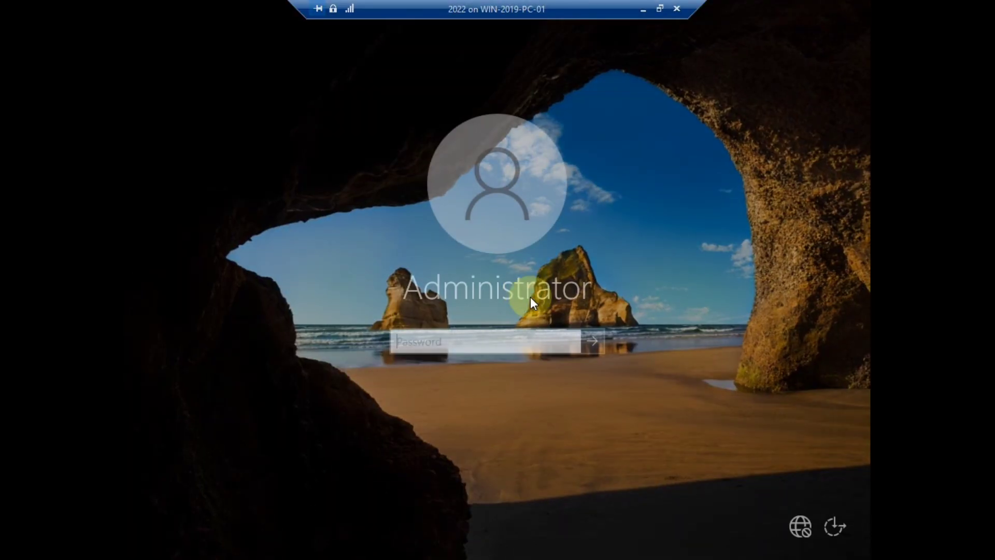
{"action": "left_click", "coordinate": [462, 340]}
{"action": "type", "text": "P@ssw0r"}
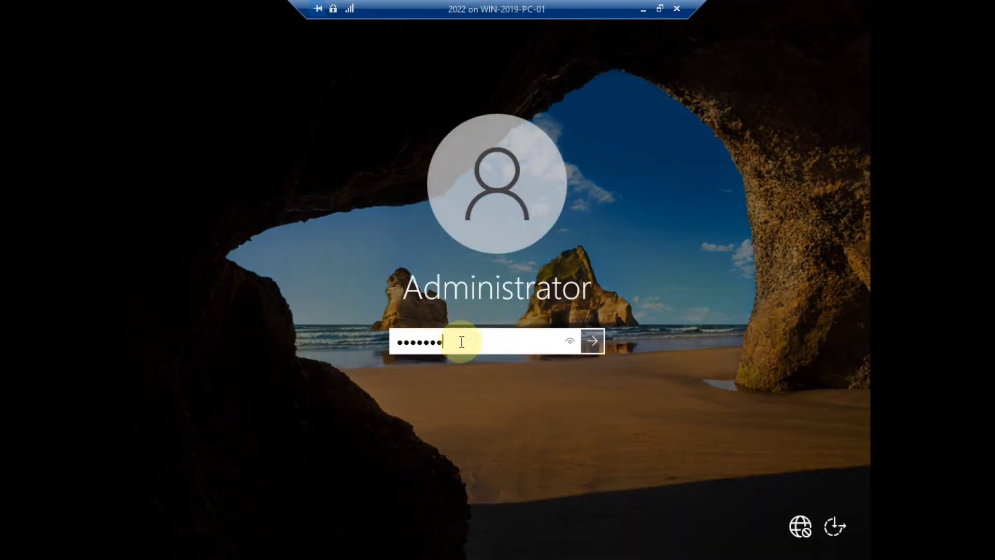
{"action": "key", "text": "Return"}
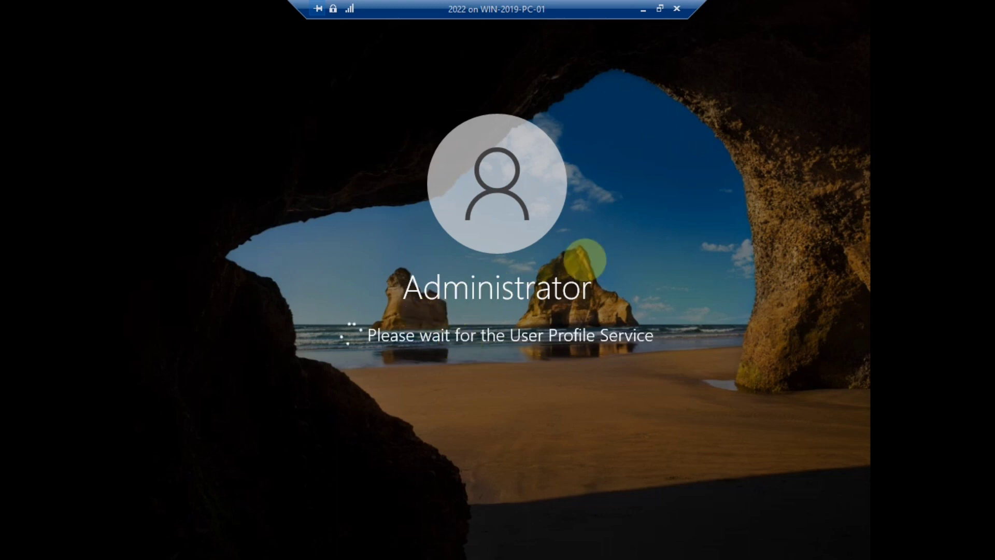
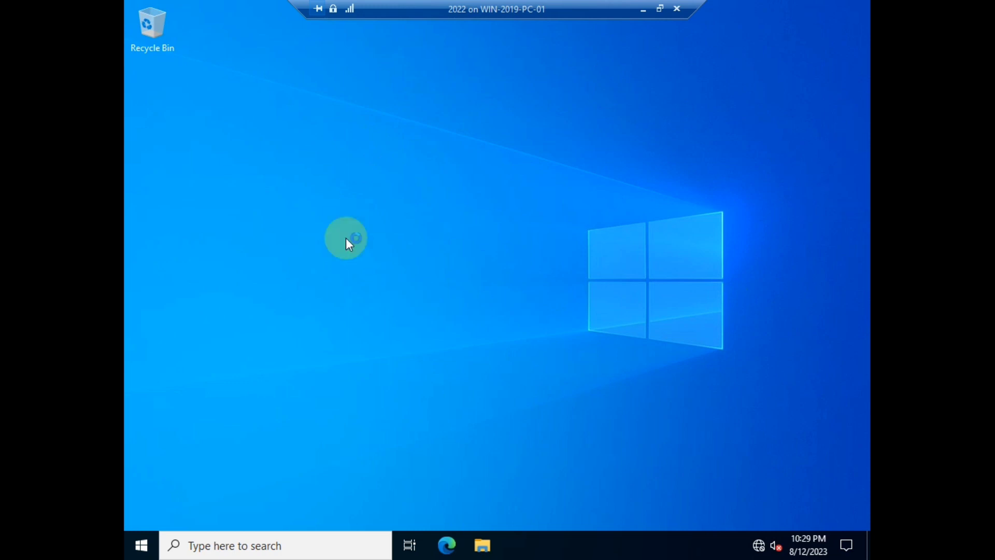
Dismiss the leftover desktop shortcut menu and close the auto-launched Server Manager
{"action": "right_click", "coordinate": [447, 129]}
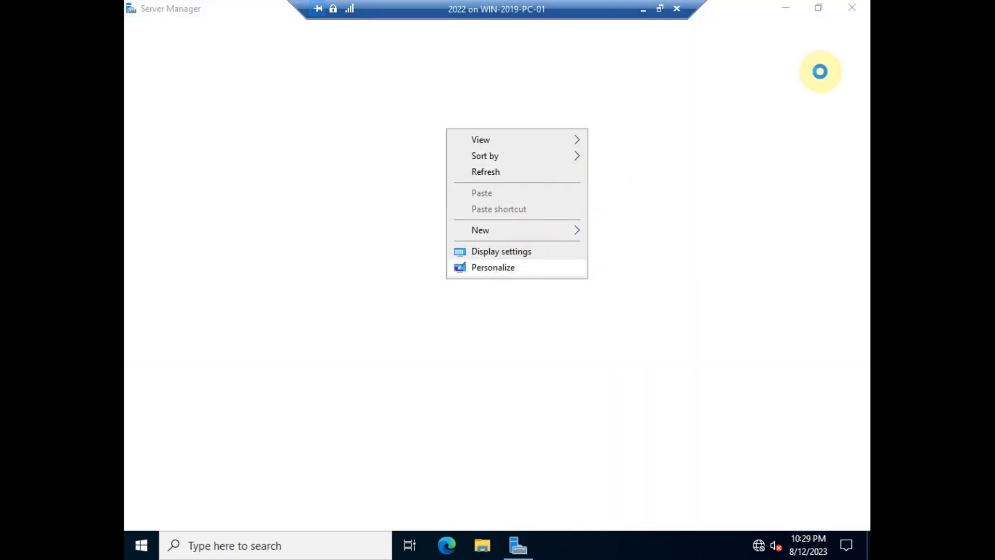
{"action": "left_click", "coordinate": [858, 9]}
{"action": "left_click", "coordinate": [592, 123]}
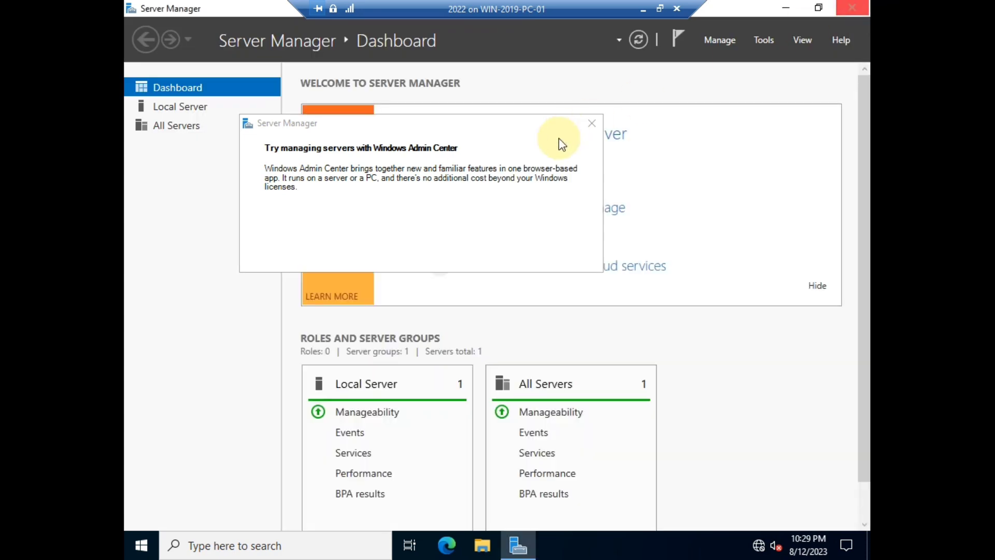
Enable the Computer, User's Files, Network and Control Panel desktop icons through Themes settings, then close Settings
{"action": "right_click", "coordinate": [440, 179]}
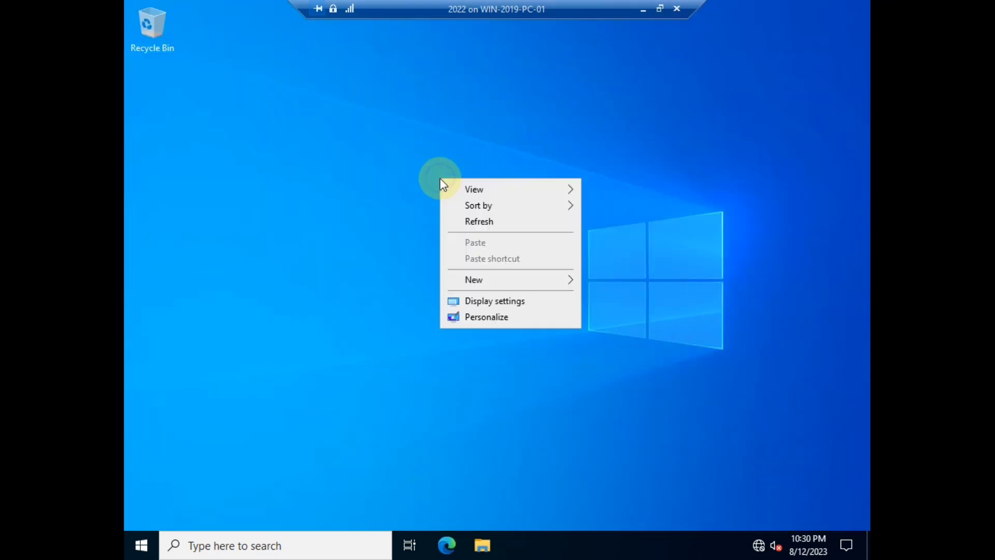
{"action": "left_click", "coordinate": [483, 317]}
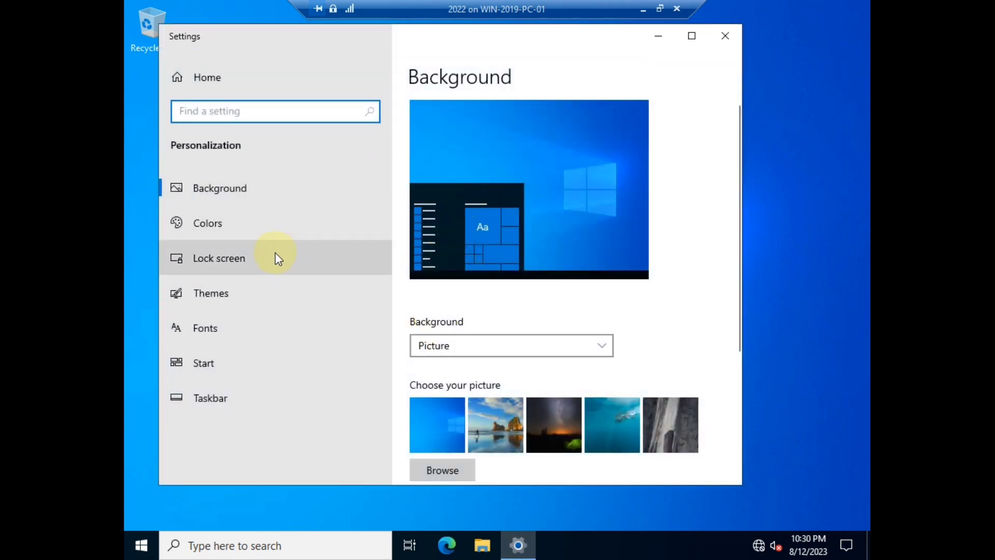
{"action": "left_click", "coordinate": [310, 303]}
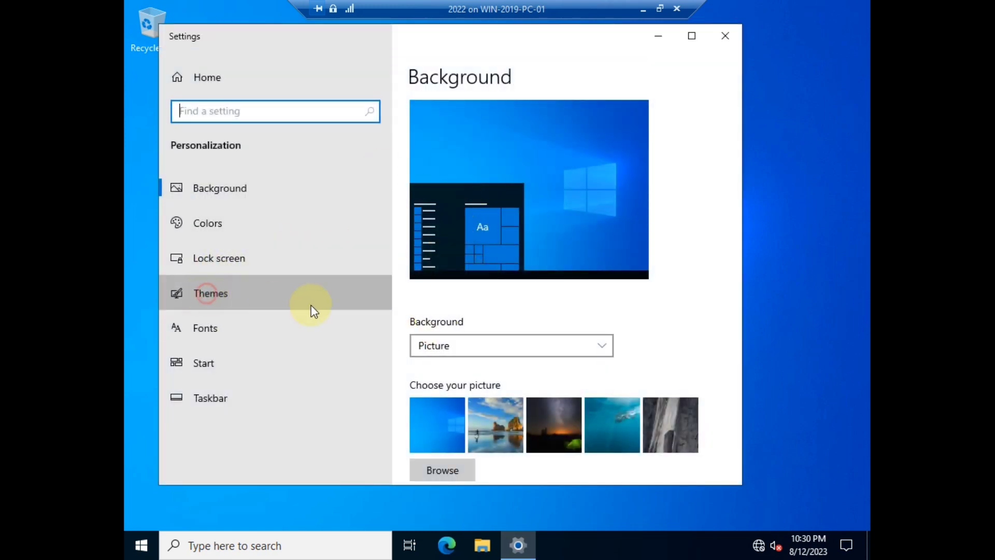
{"action": "scroll", "coordinate": [514, 316], "scroll_direction": "down", "scroll_amount": 10}
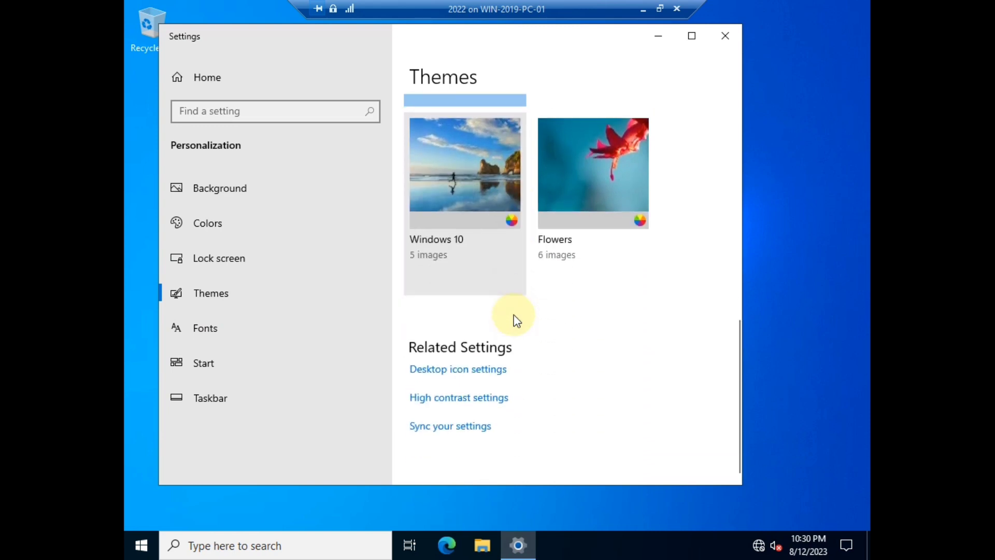
{"action": "left_click", "coordinate": [474, 376]}
{"action": "left_click", "coordinate": [215, 108]}
{"action": "left_click", "coordinate": [216, 124]}
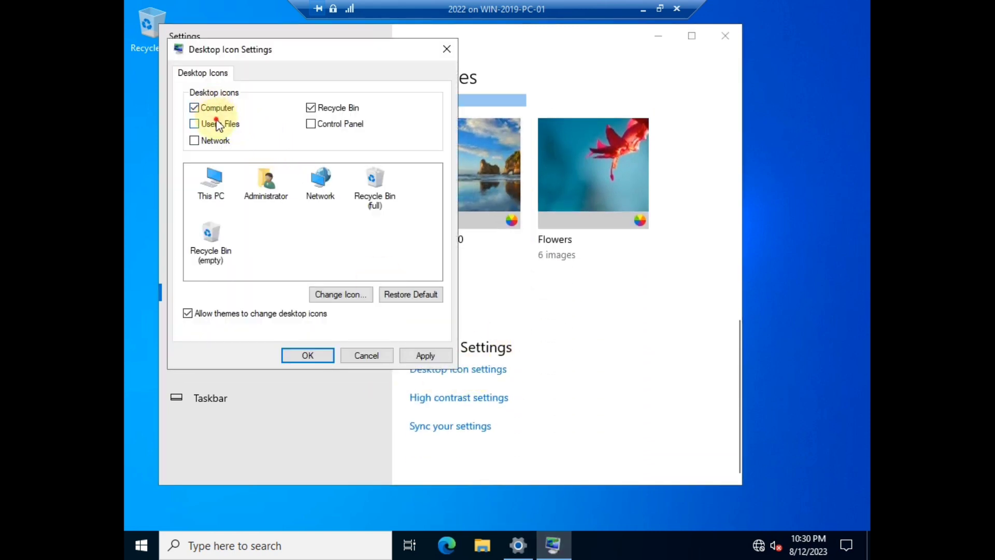
{"action": "left_click", "coordinate": [194, 141]}
{"action": "left_click", "coordinate": [311, 124]}
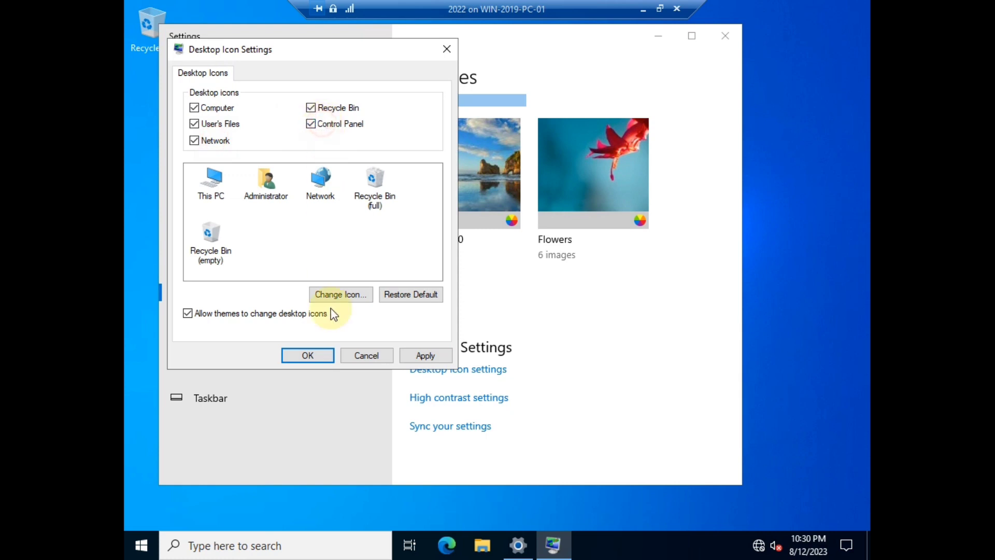
{"action": "left_click", "coordinate": [308, 355]}
{"action": "left_click", "coordinate": [725, 35]}
{"action": "right_click", "coordinate": [378, 140]}
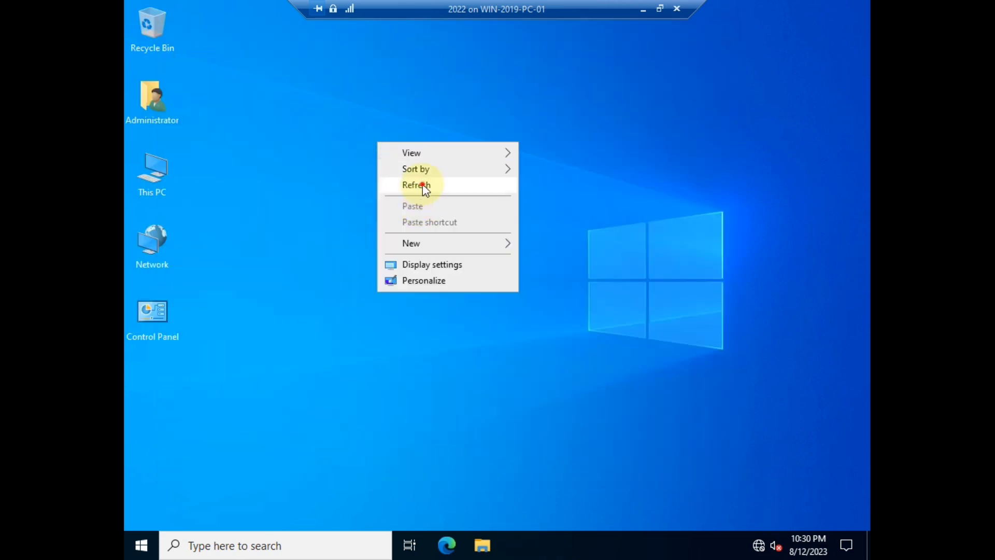
Refresh the desktop to line up the icons, then open Control Panel from Start and close it
{"action": "left_click", "coordinate": [422, 185]}
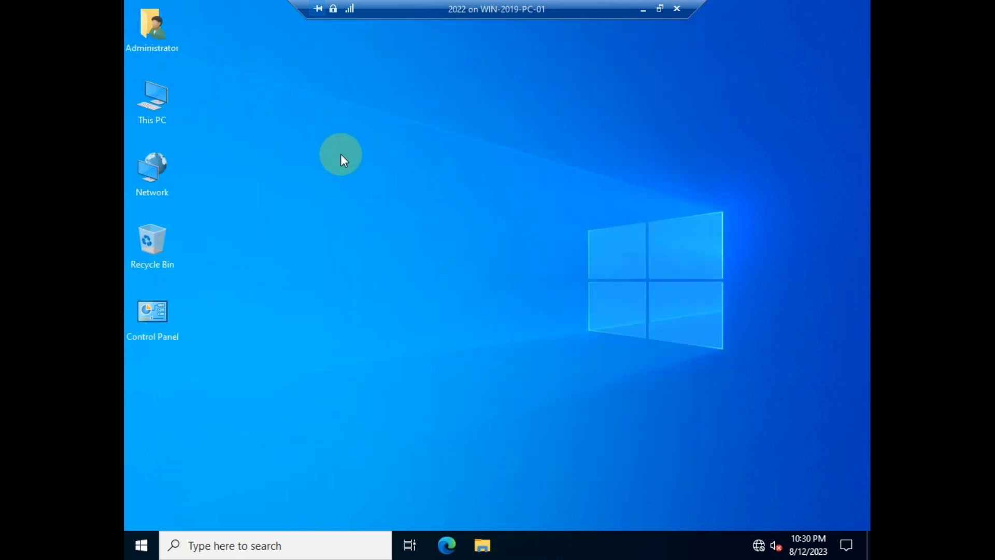
{"action": "left_click", "coordinate": [139, 549]}
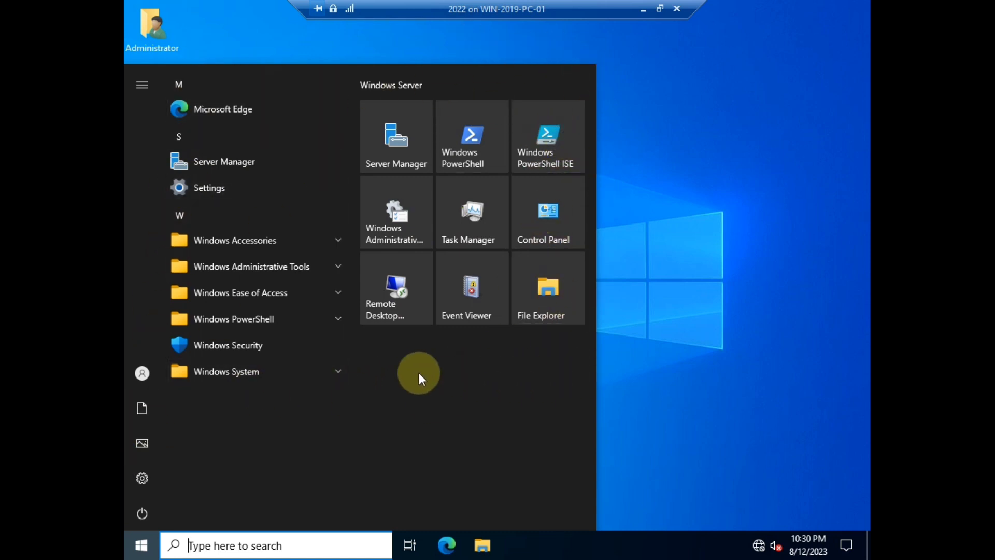
{"action": "left_click", "coordinate": [558, 203]}
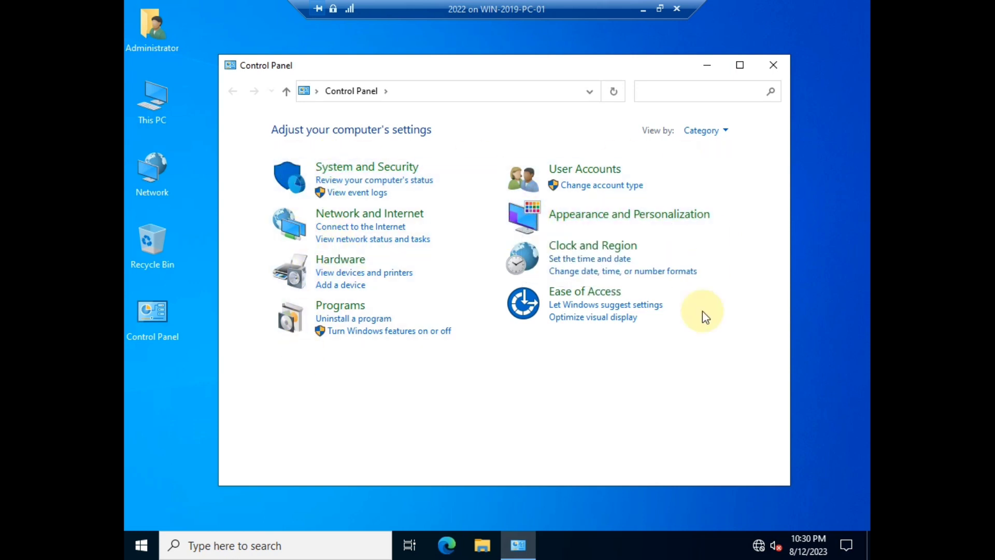
{"action": "left_click", "coordinate": [754, 91]}
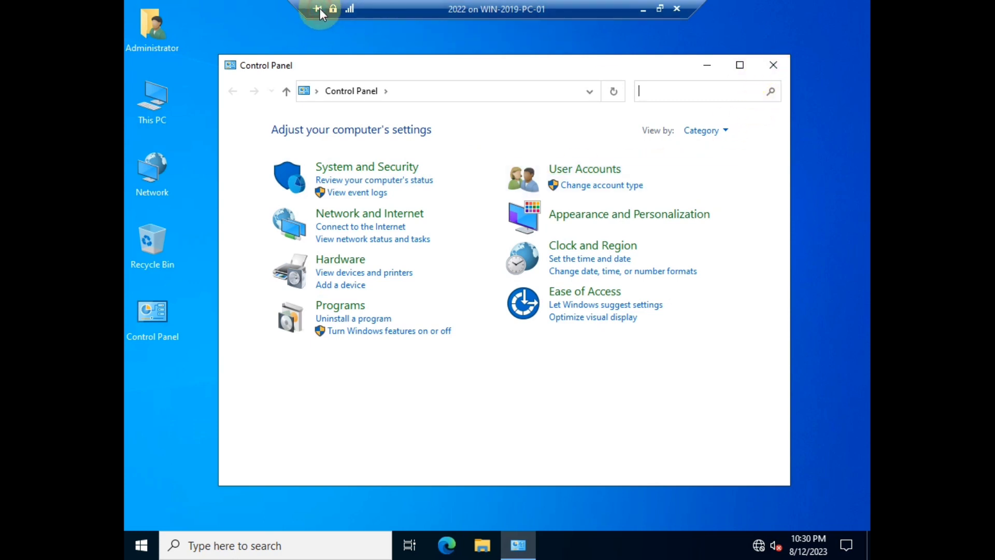
{"action": "left_click", "coordinate": [781, 63]}
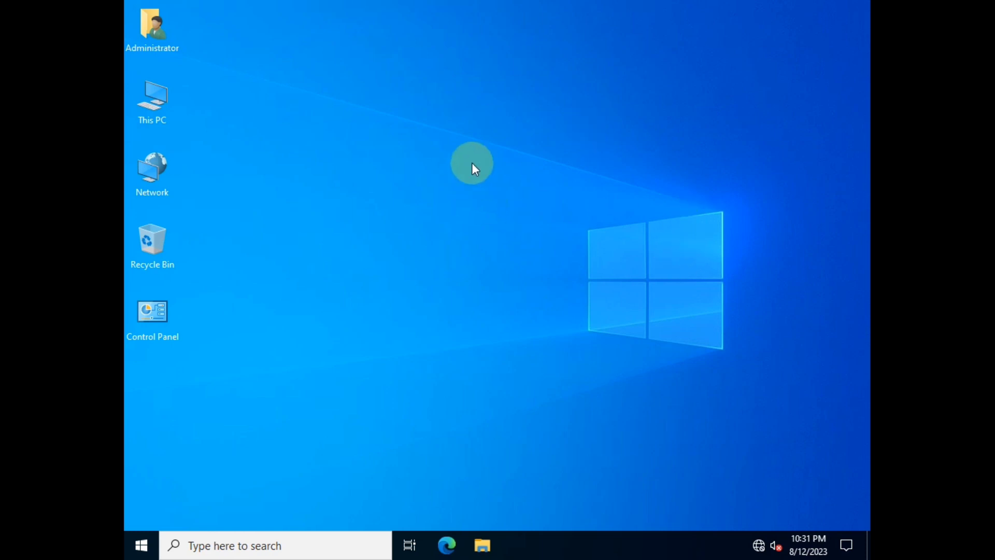
Minimize the VM connection and refresh the host's local desktop
{"action": "left_click", "coordinate": [644, 14]}
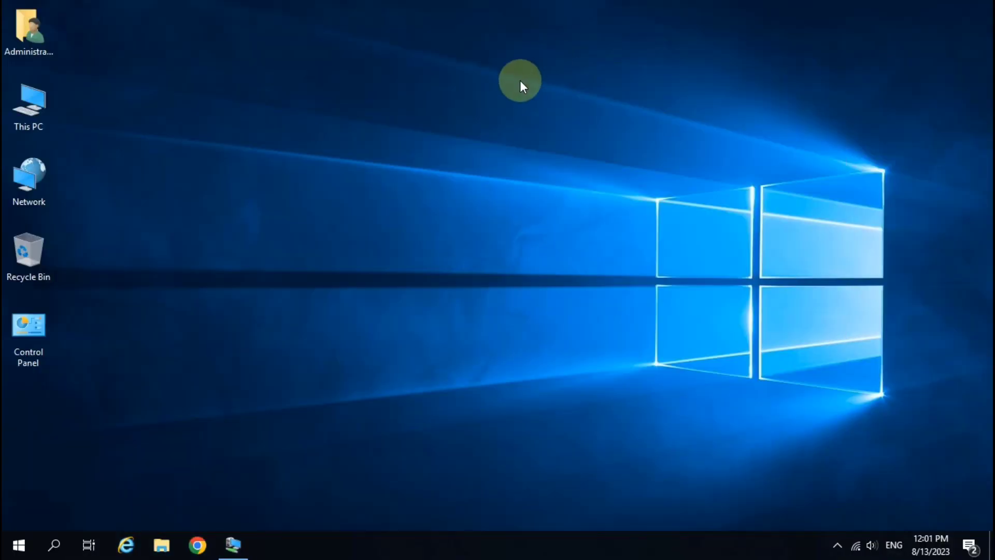
{"action": "right_click", "coordinate": [372, 77]}
{"action": "left_click", "coordinate": [411, 120]}
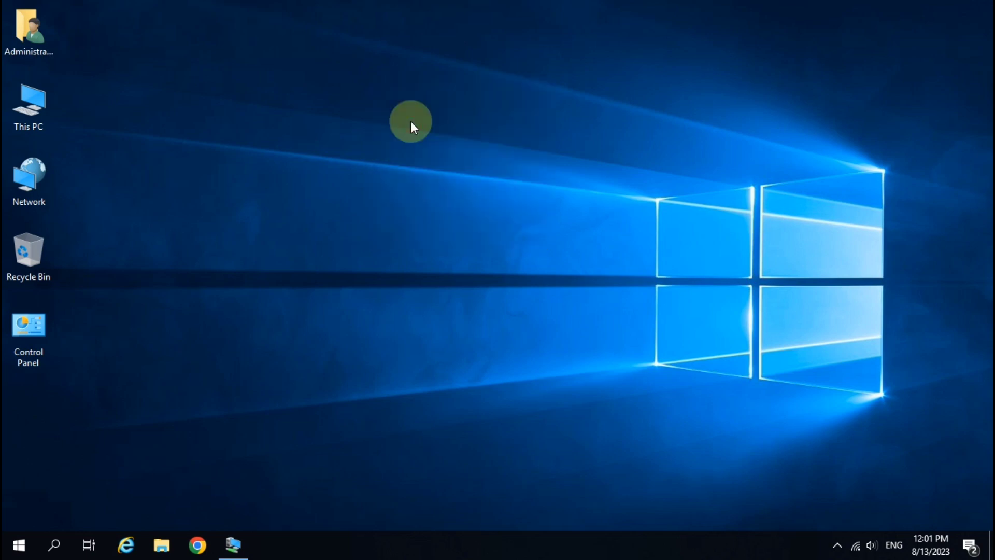